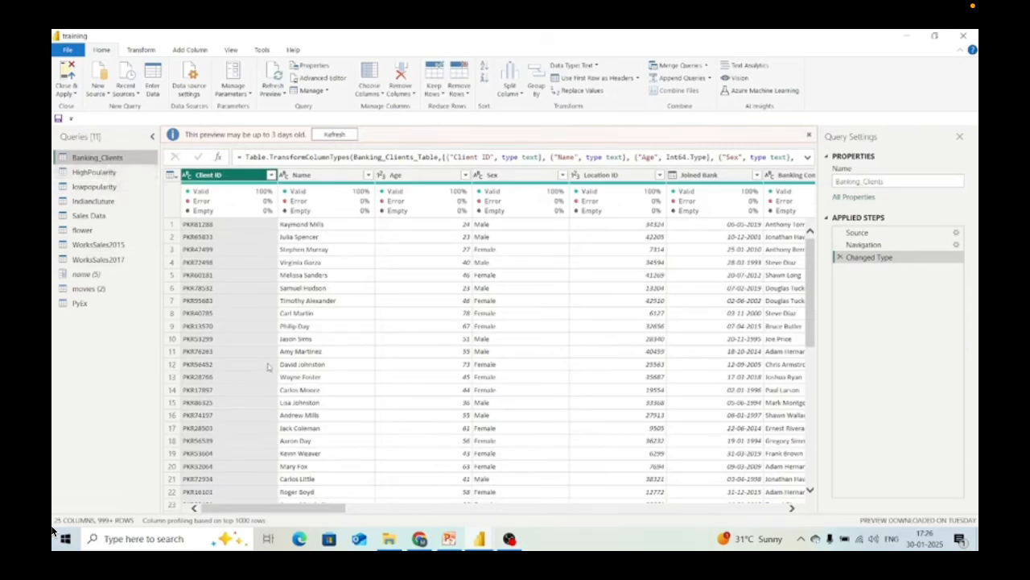
Examine the columns of the Banking_Clients query from Client ID through Risk Weighting, including their data quality indicators
scroll(352, 364, down, 2)
scroll(351, 365, up, 2)
mouse_move(210, 182)
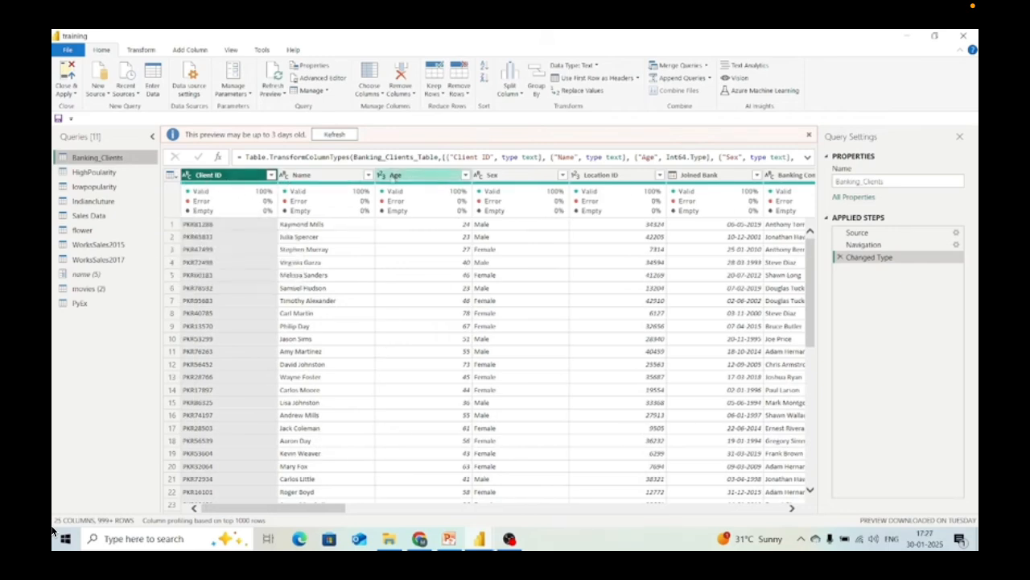
mouse_move(602, 193)
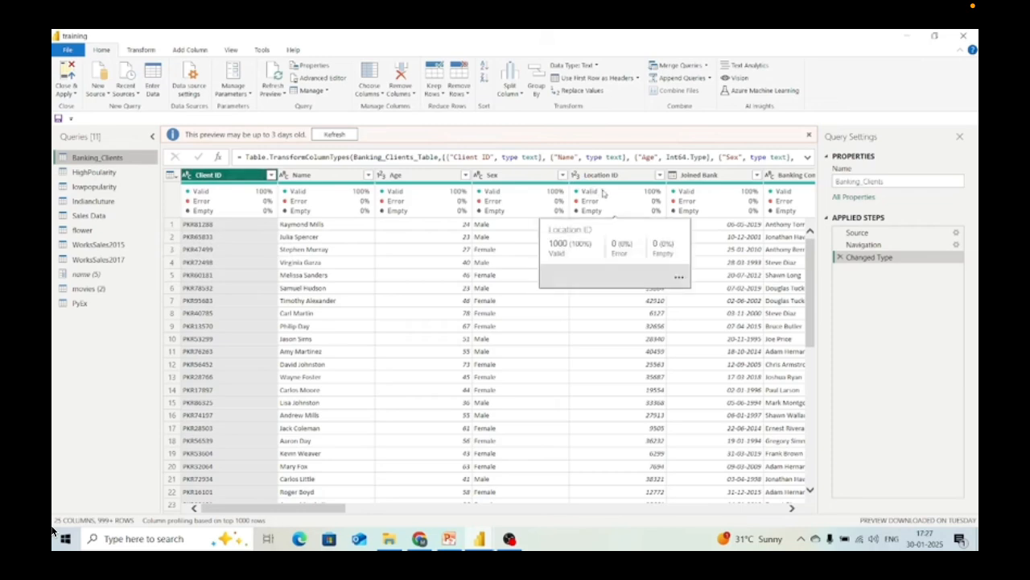
scroll(475, 334, right, 5)
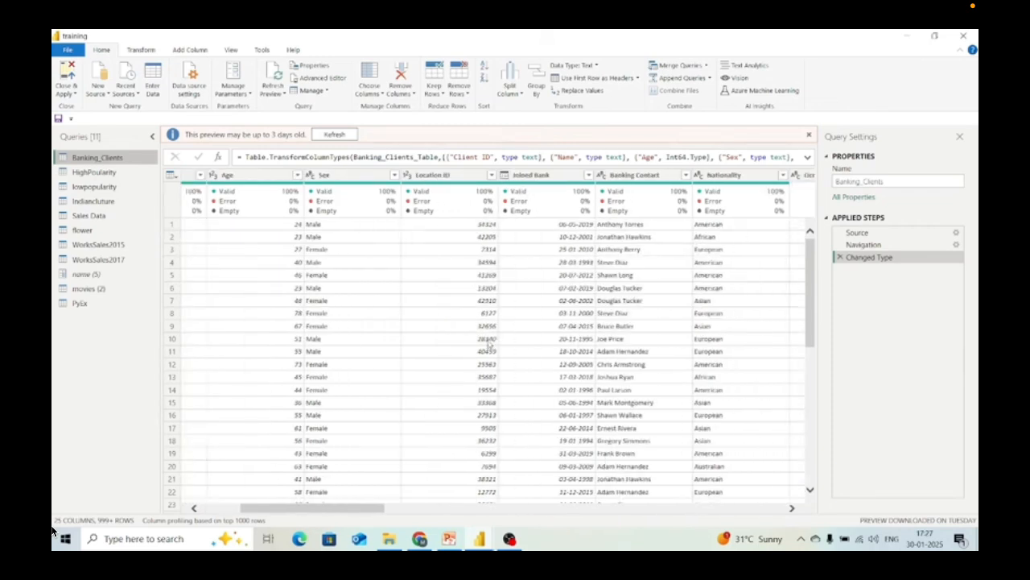
scroll(488, 343, left, 5)
scroll(488, 343, right, 8)
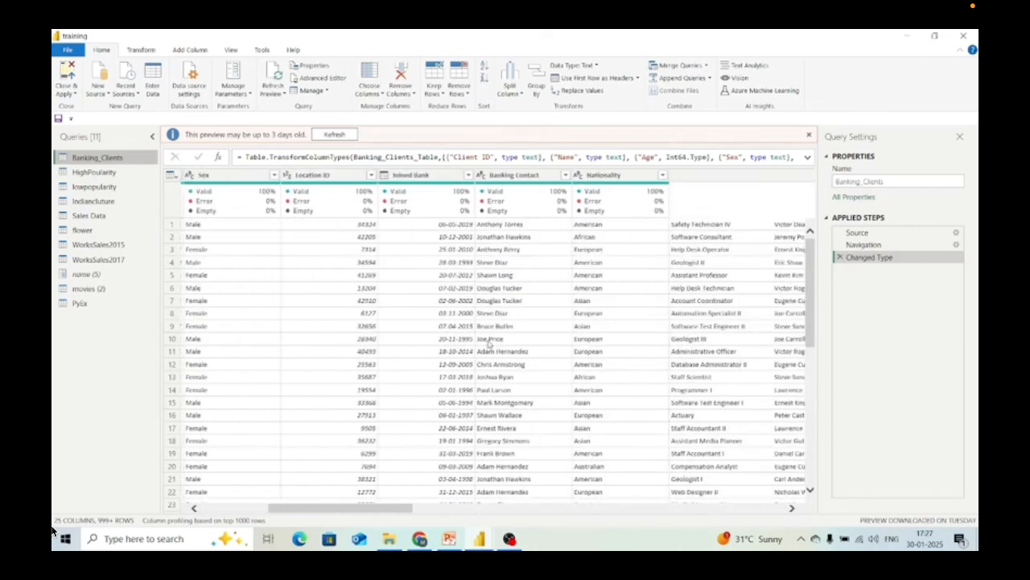
scroll(488, 344, right, 8)
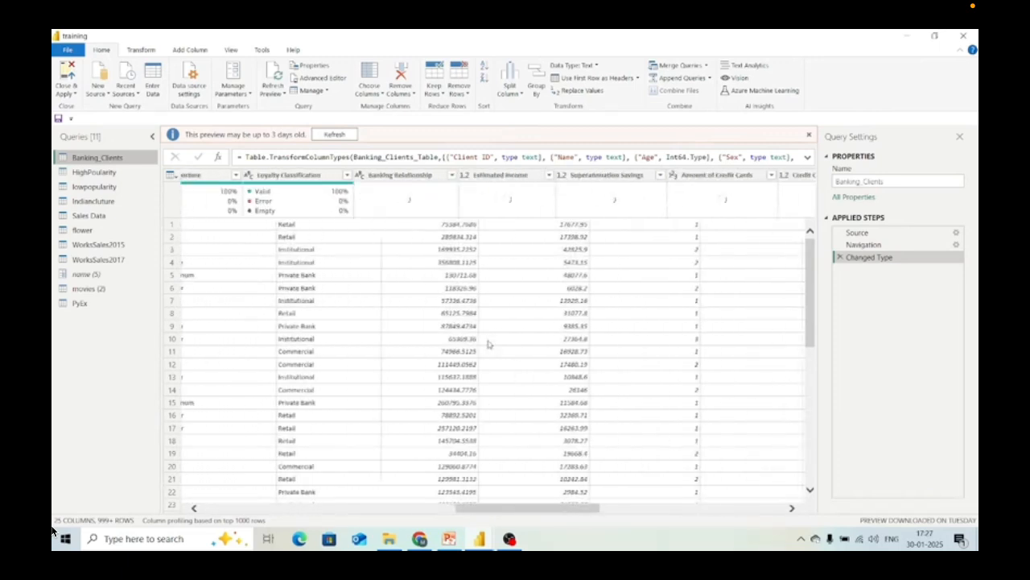
scroll(488, 344, right, 8)
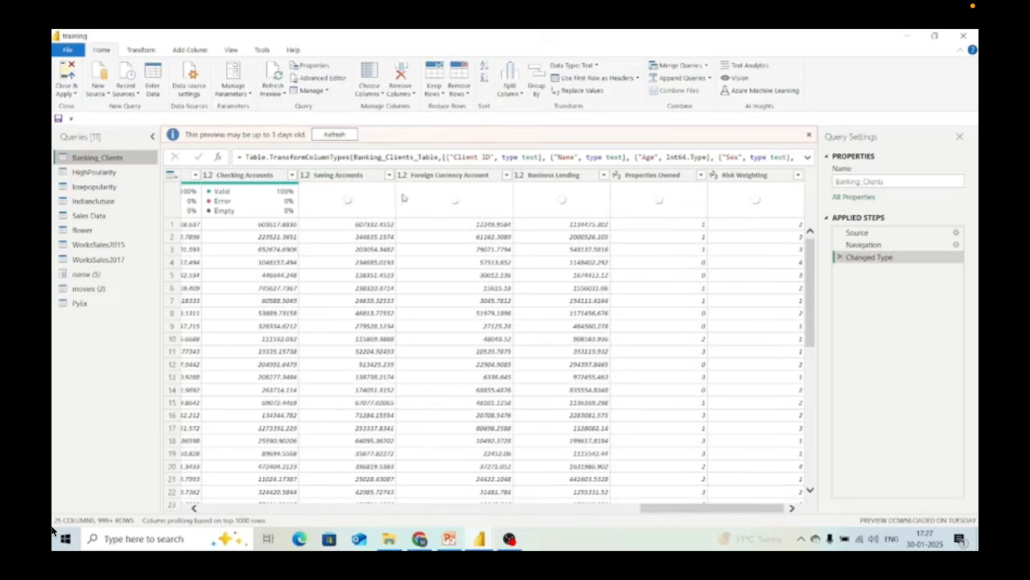
scroll(373, 351, left, 3)
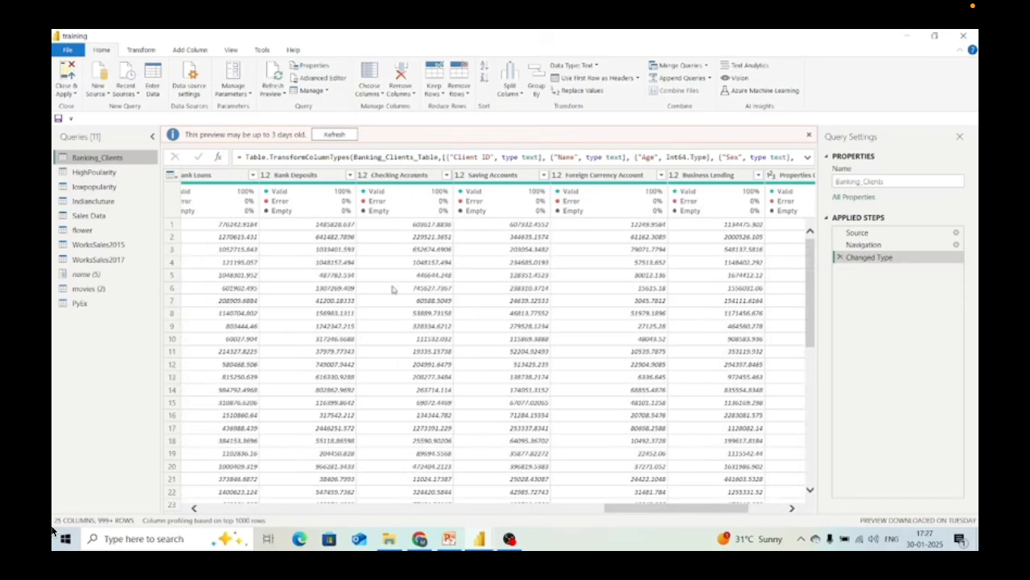
scroll(392, 289, left, 10)
scroll(392, 289, left, 3)
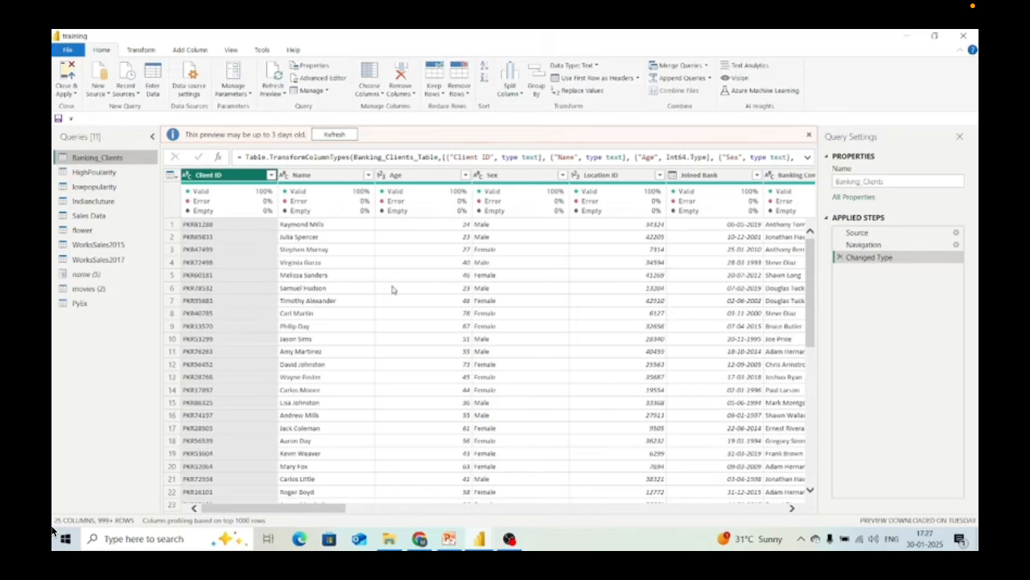
scroll(419, 326, right, 1)
scroll(419, 326, left, 1)
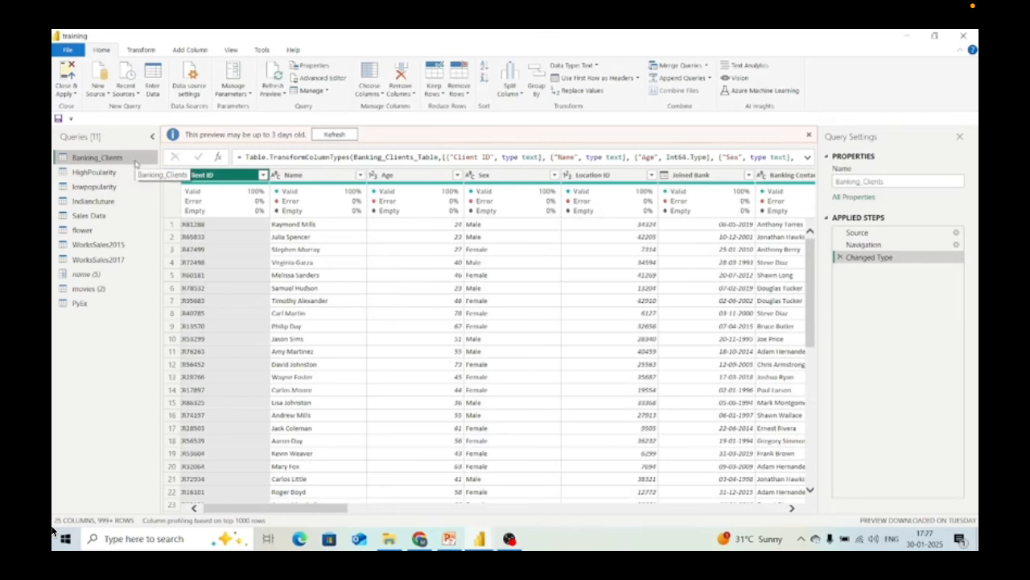
Duplicate the Banking_Clients query, and duplicate the resulting copy as well
right_click(136, 163)
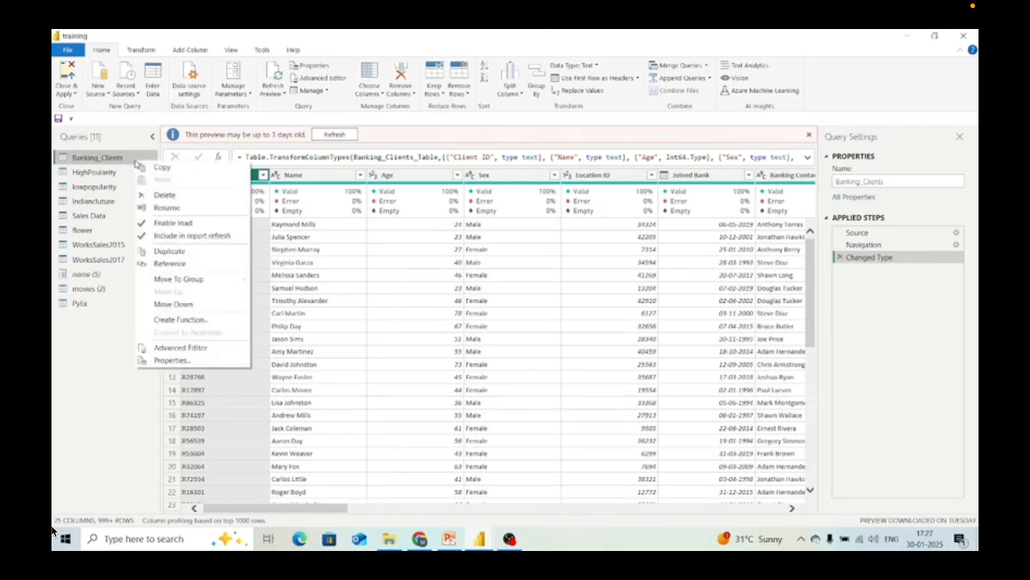
click(161, 252)
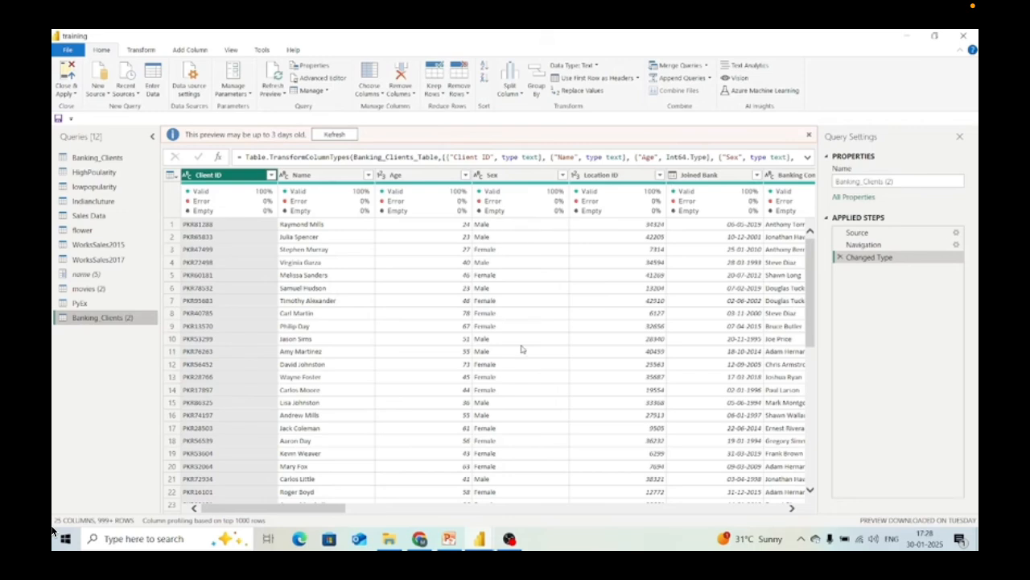
scroll(523, 349, right, 5)
scroll(521, 349, right, 1)
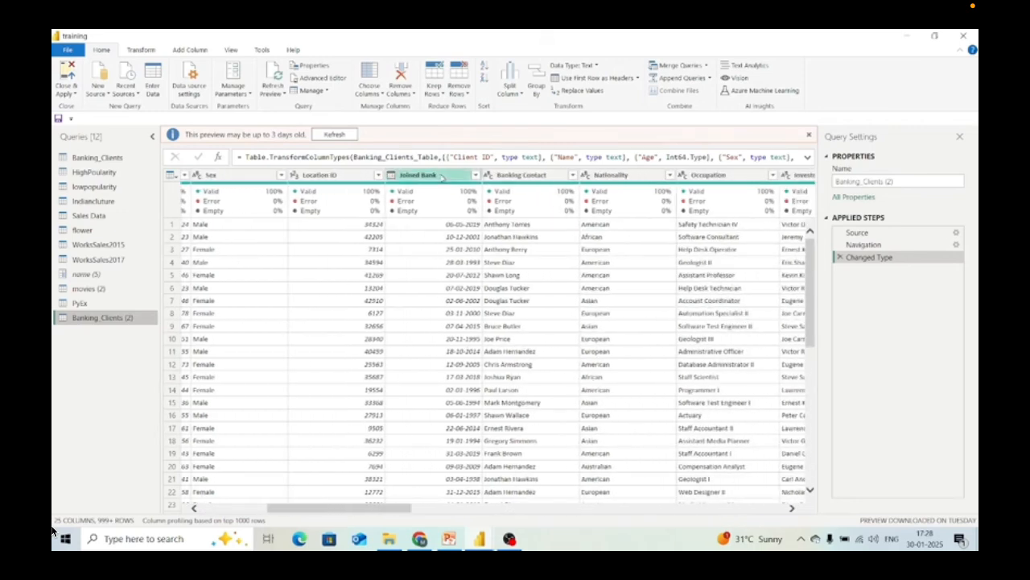
click(441, 175)
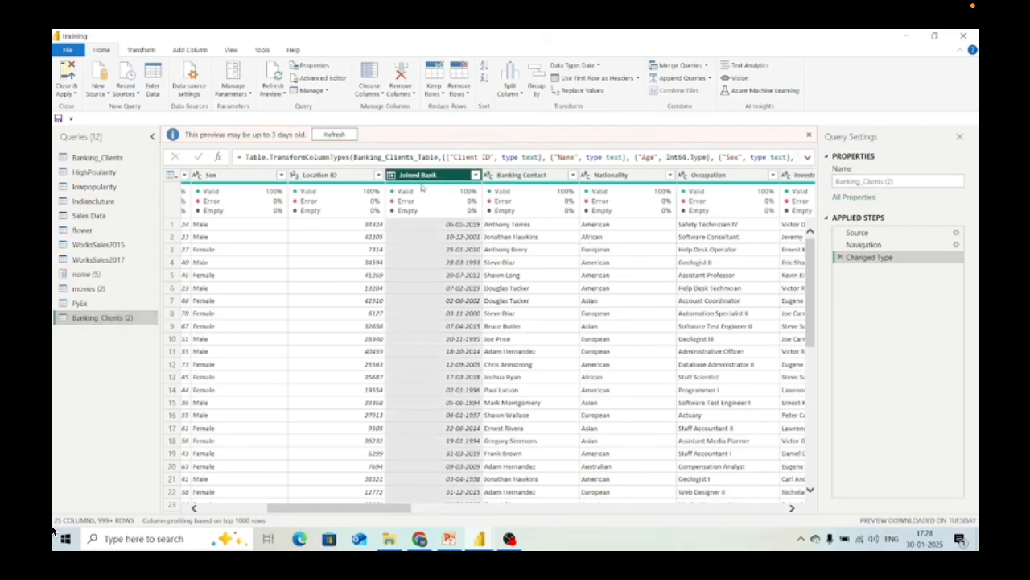
right_click(105, 318)
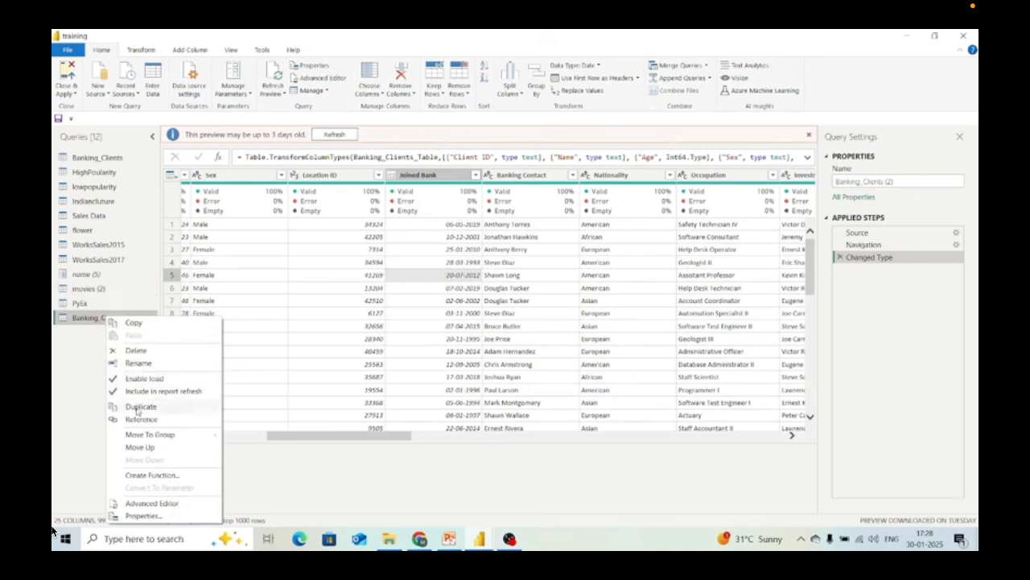
click(139, 404)
Remove the Client ID, Name, Age, Sex and Location ID columns from the Banking_Clients (2) query
click(120, 317)
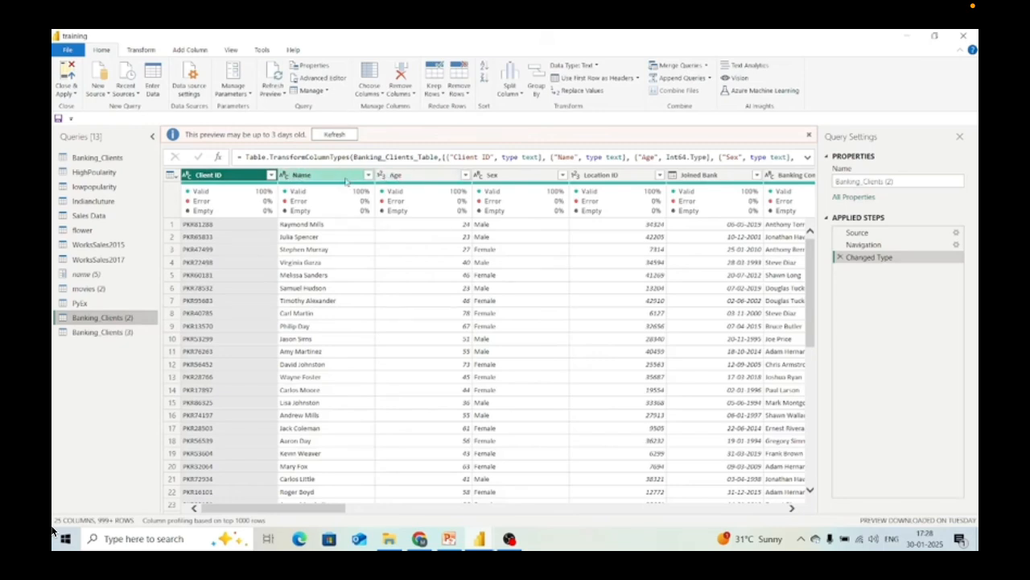
ctrl+click(299, 175)
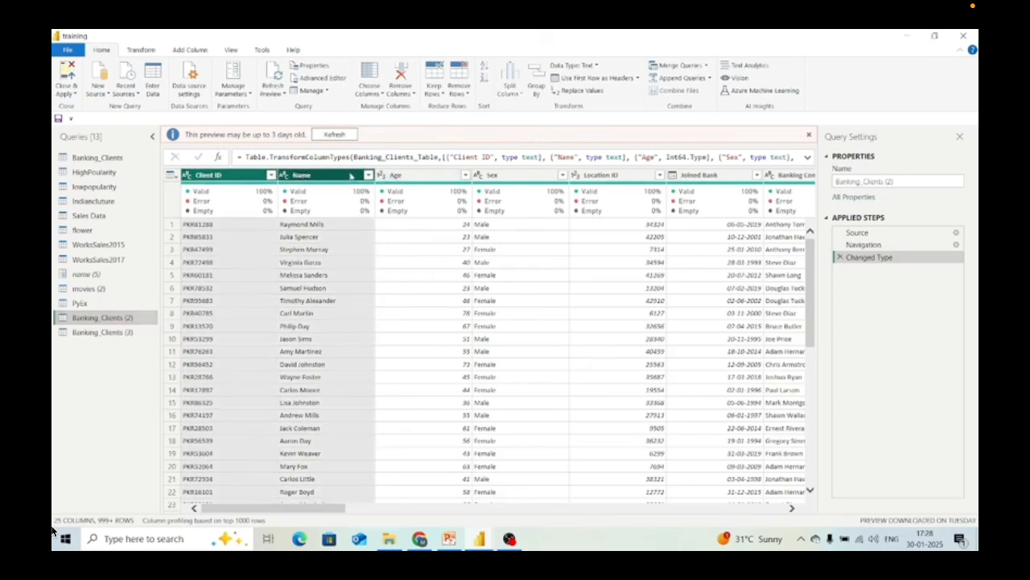
ctrl+click(394, 178)
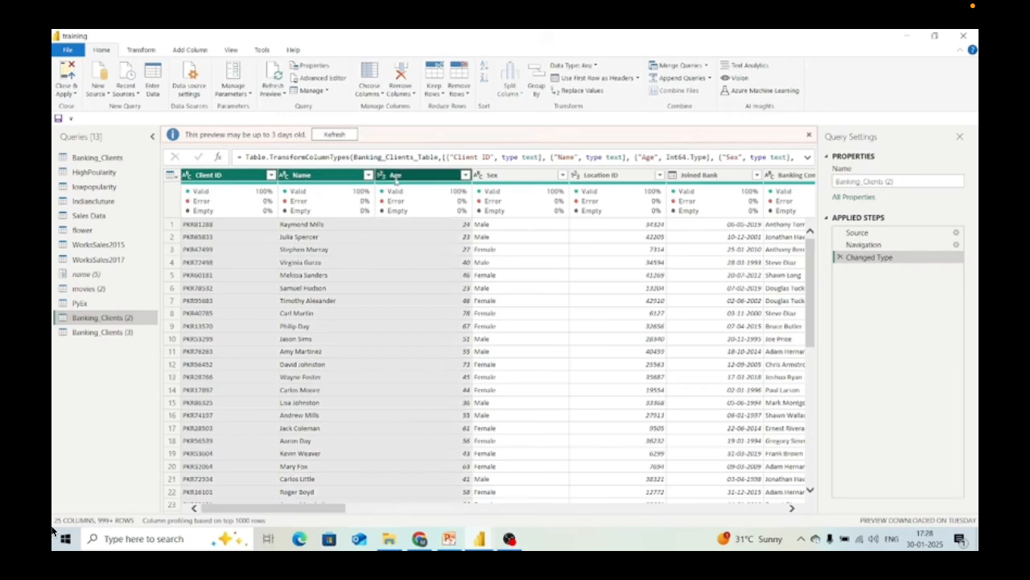
ctrl+click(531, 179)
ctrl+click(597, 177)
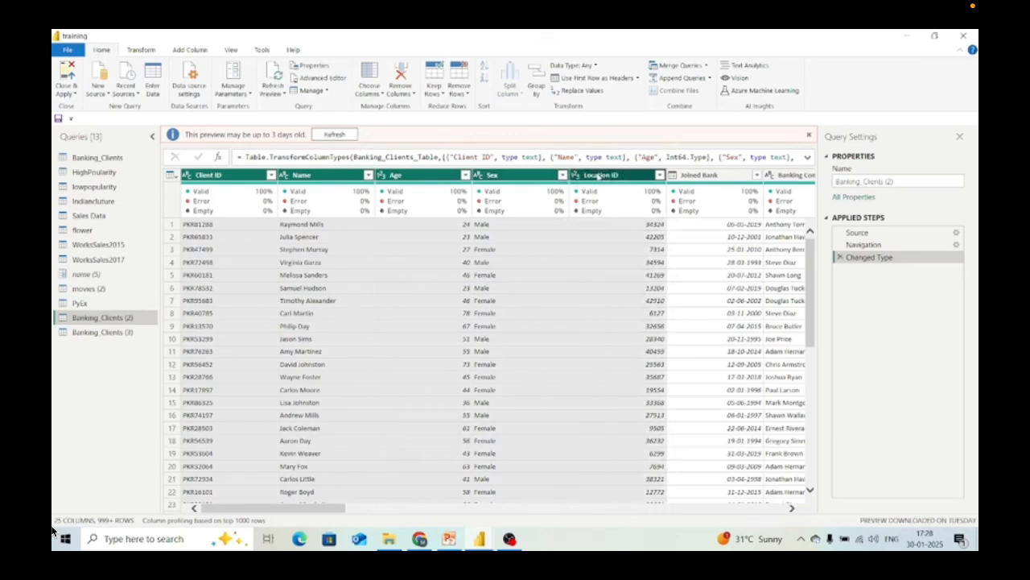
key(Delete)
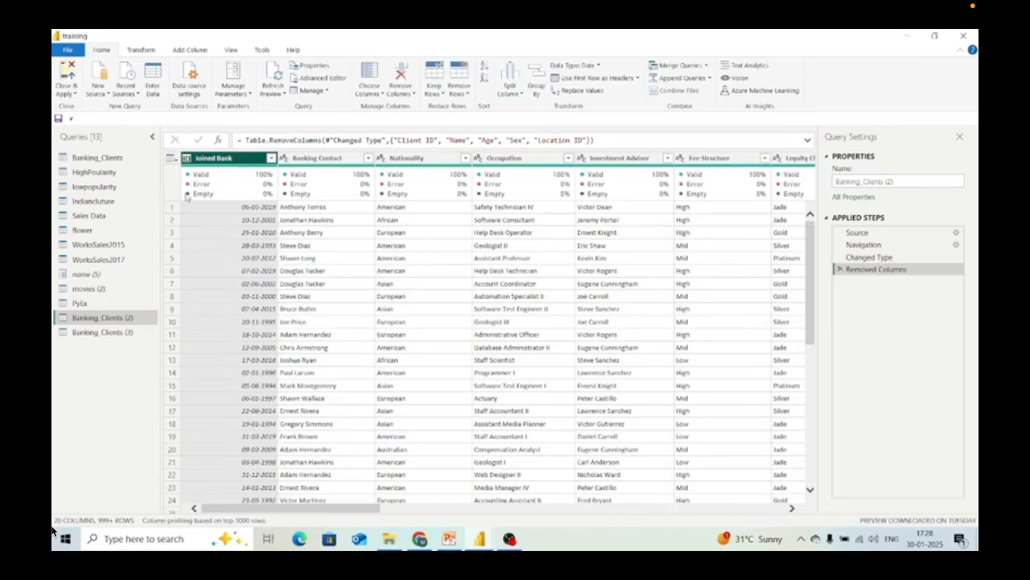
Remove all consecutive columns from Estimated Income through Risk Weighting, both included, from the Banking_Clients (2) query
mouse_move(328, 171)
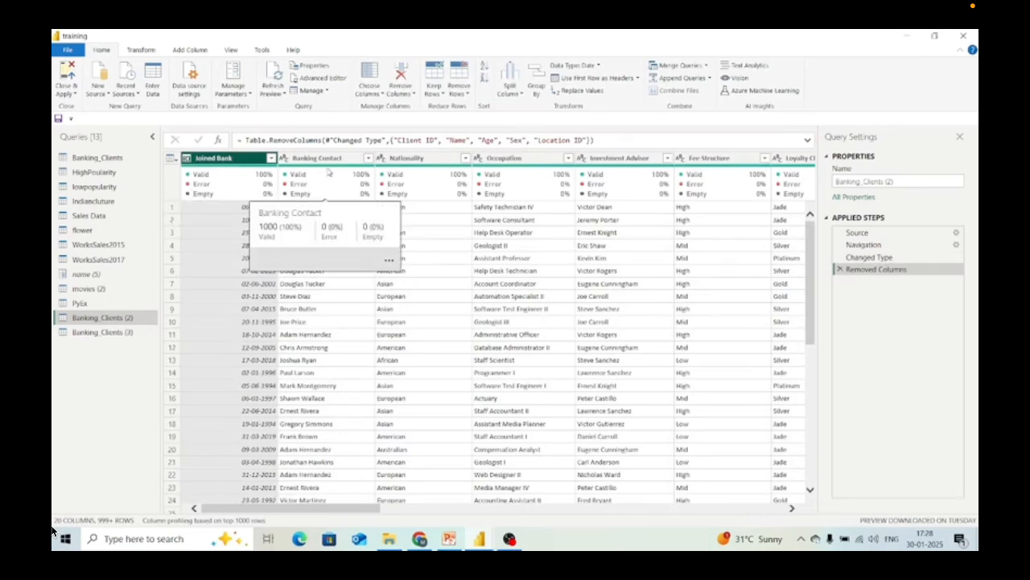
scroll(593, 271, right, 3)
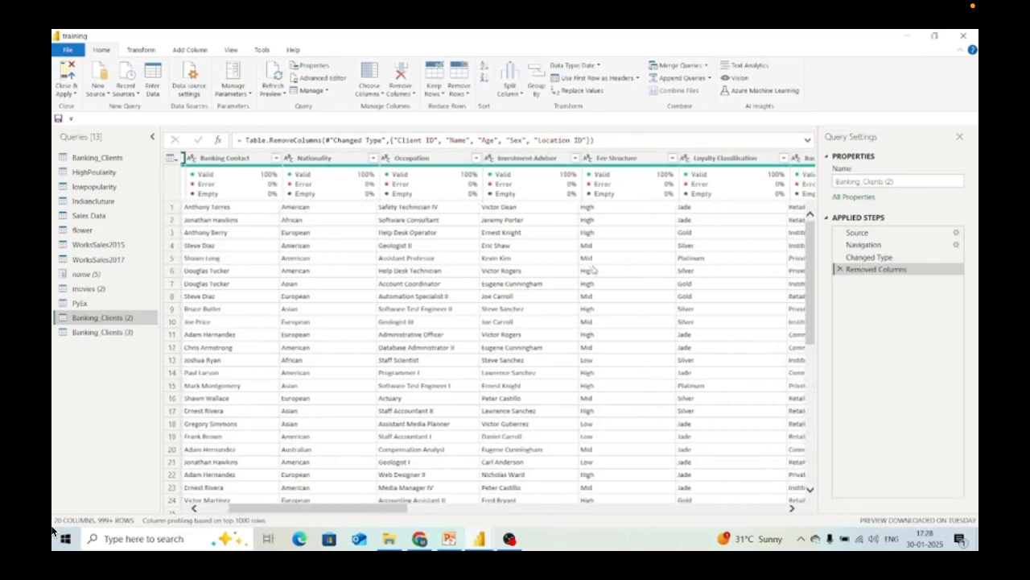
scroll(593, 271, right, 5)
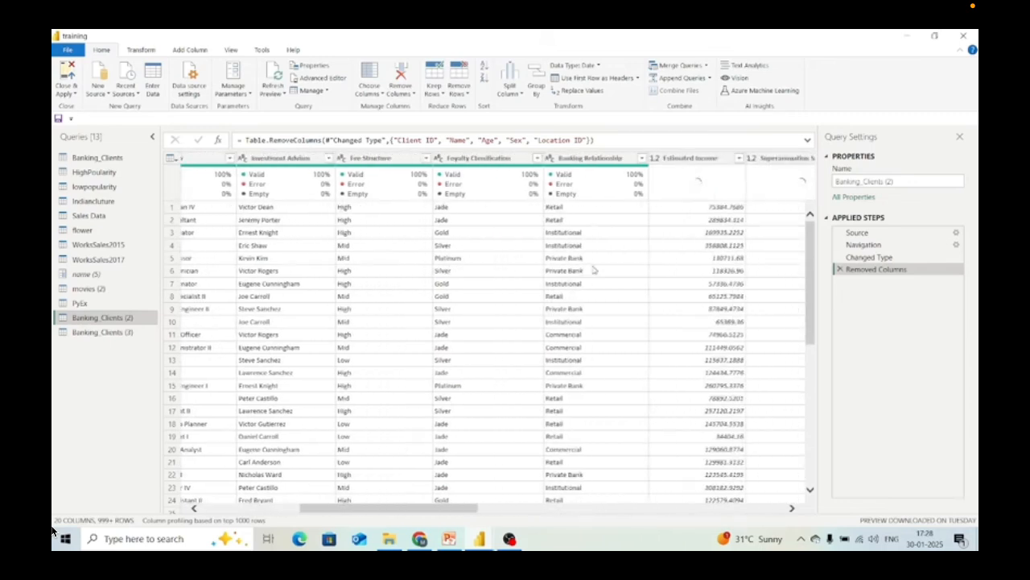
scroll(593, 271, right, 3)
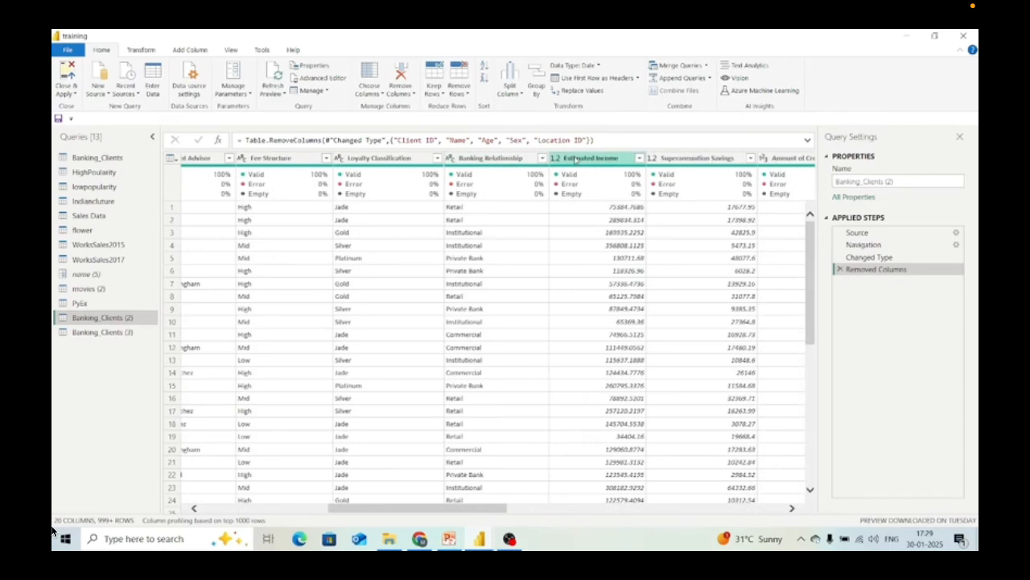
scroll(565, 236, right, 2)
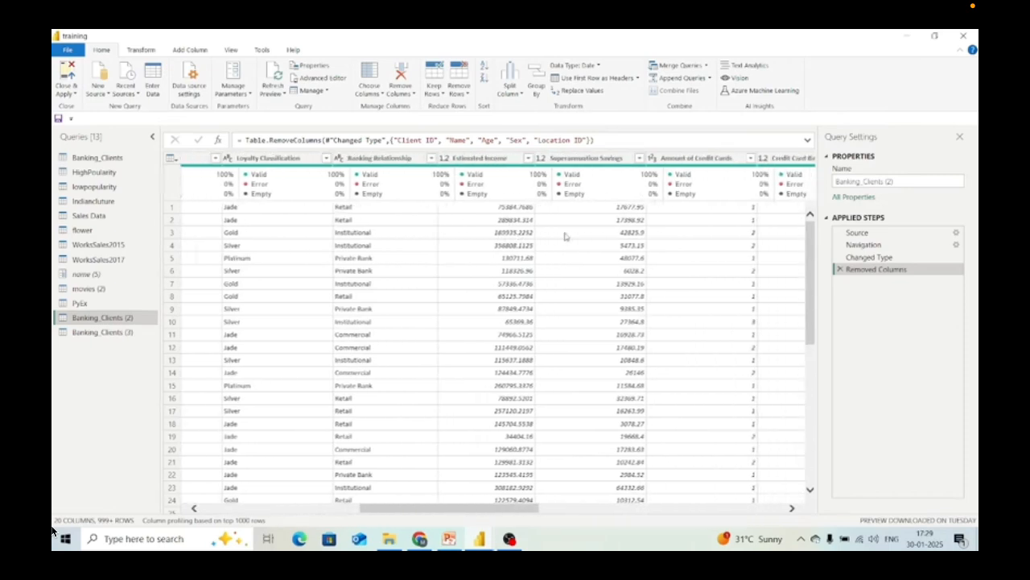
scroll(565, 236, right, 2)
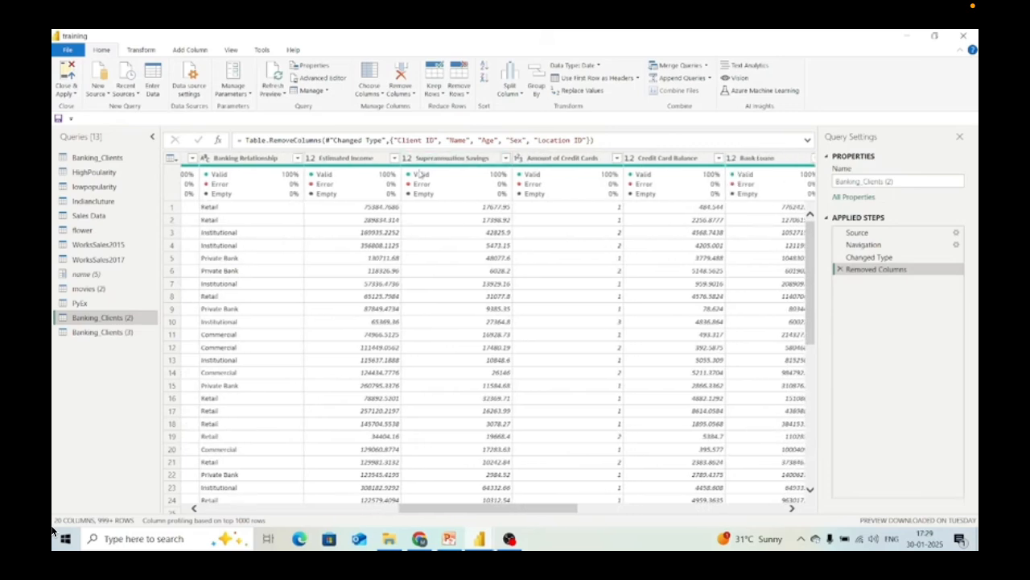
scroll(435, 291, right, 2)
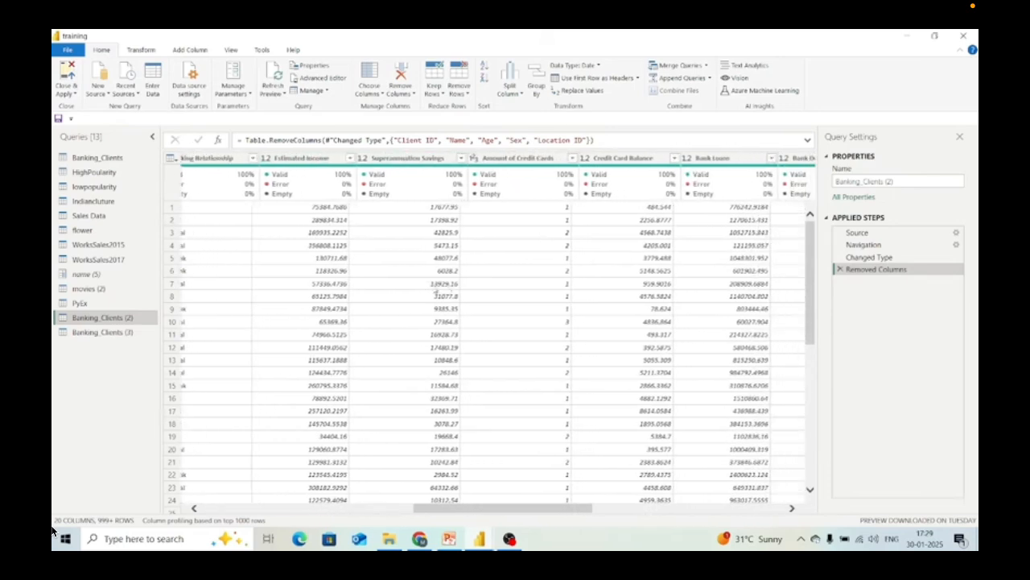
click(291, 160)
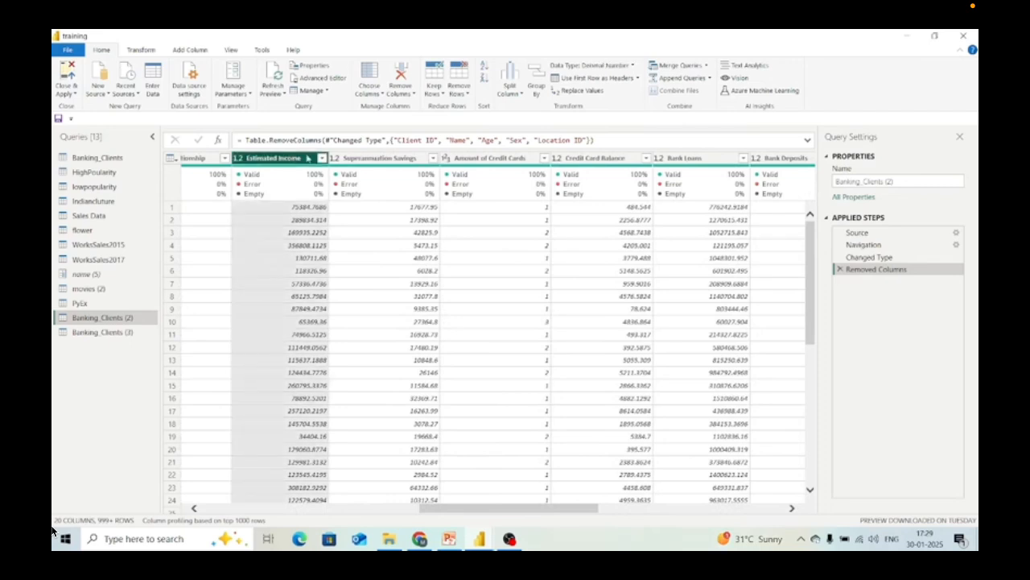
ctrl+click(359, 160)
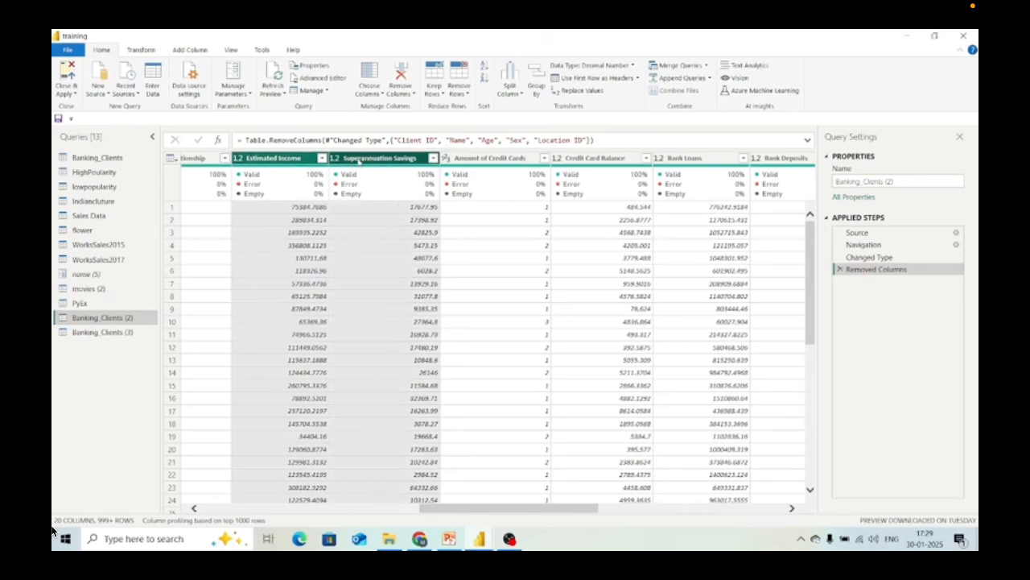
ctrl+click(455, 161)
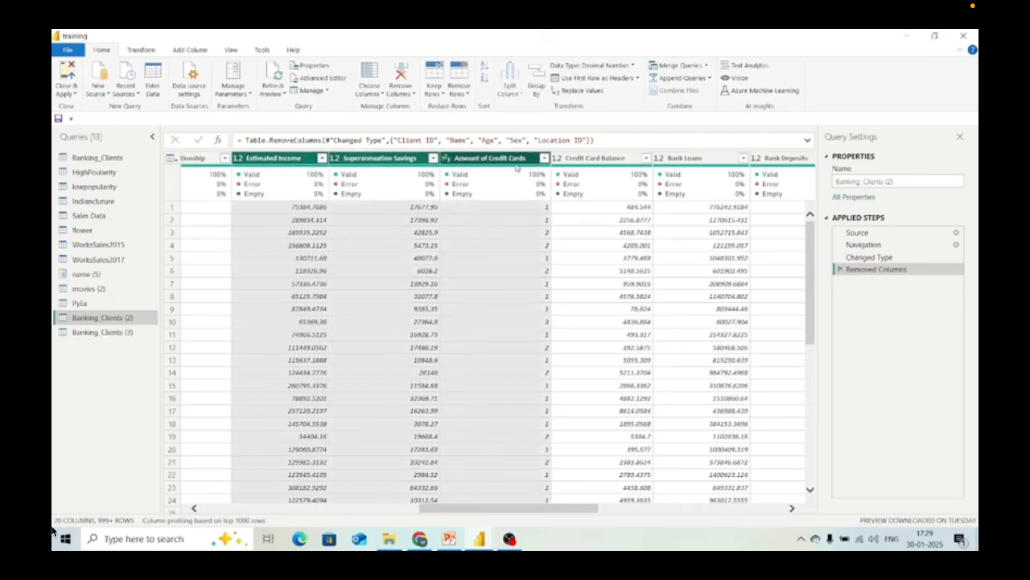
ctrl+click(582, 159)
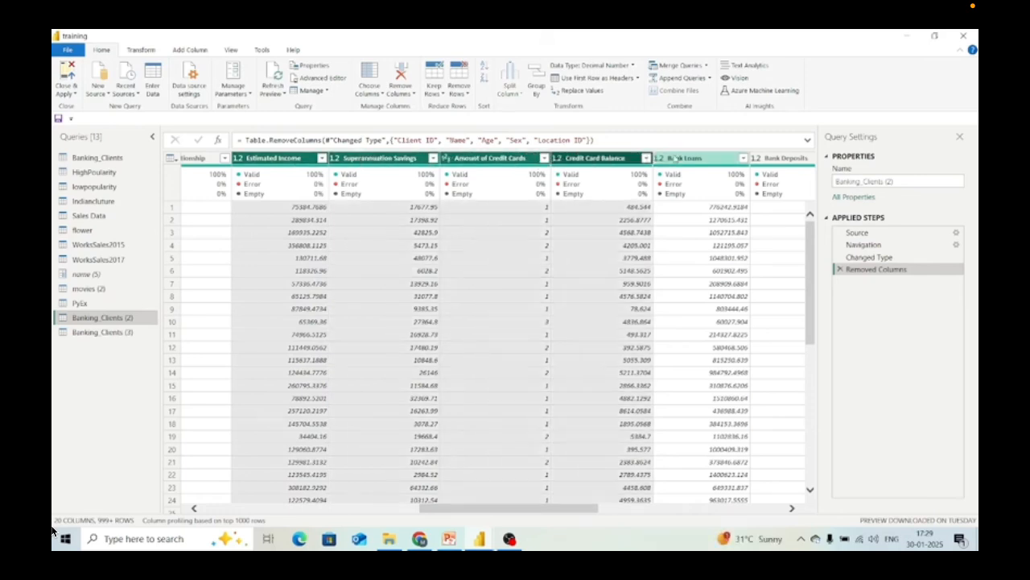
ctrl+click(675, 159)
ctrl+click(764, 160)
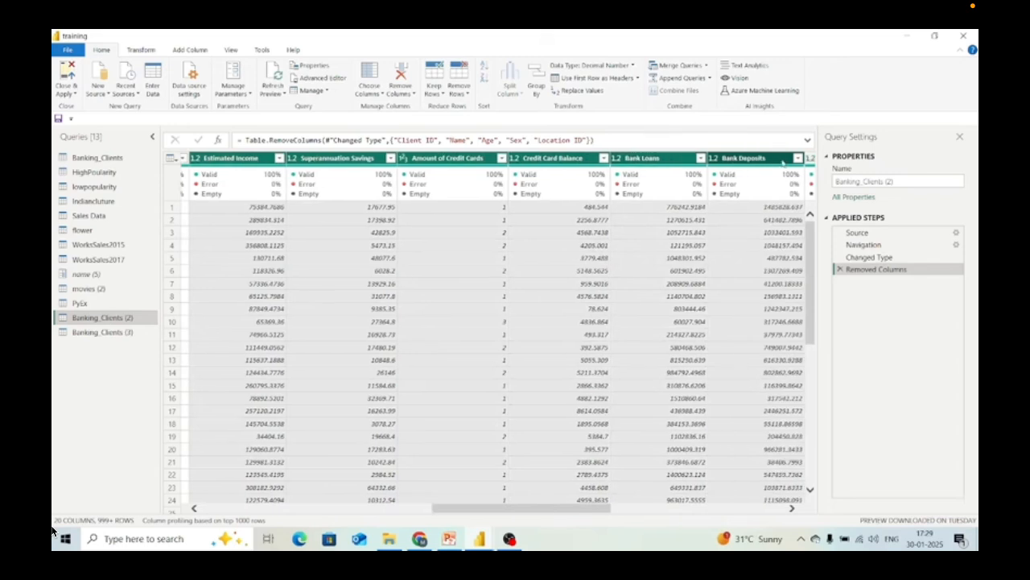
ctrl+click(811, 159)
ctrl+click(812, 159)
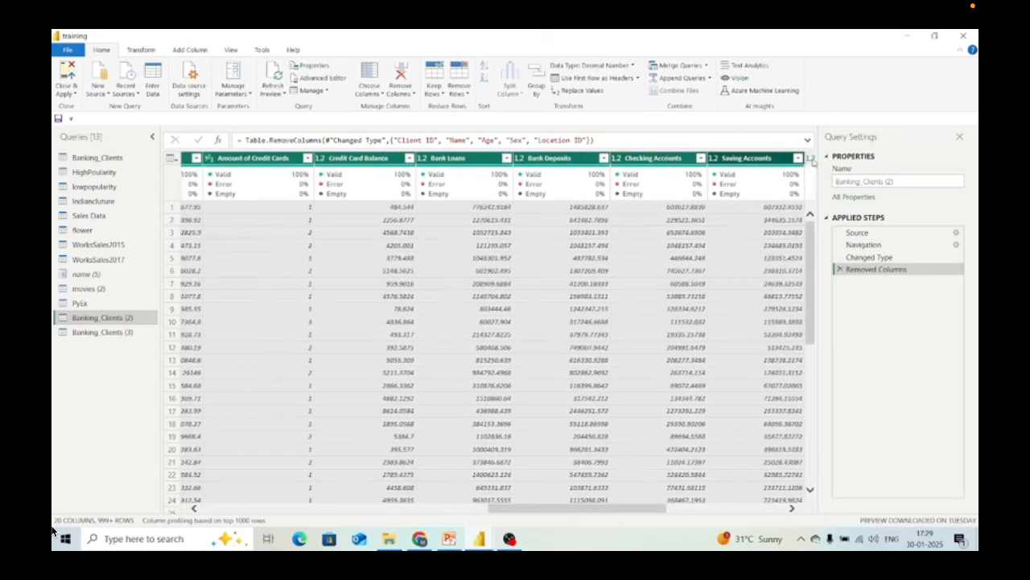
ctrl+click(811, 159)
ctrl+click(812, 159)
ctrl+click(812, 159)
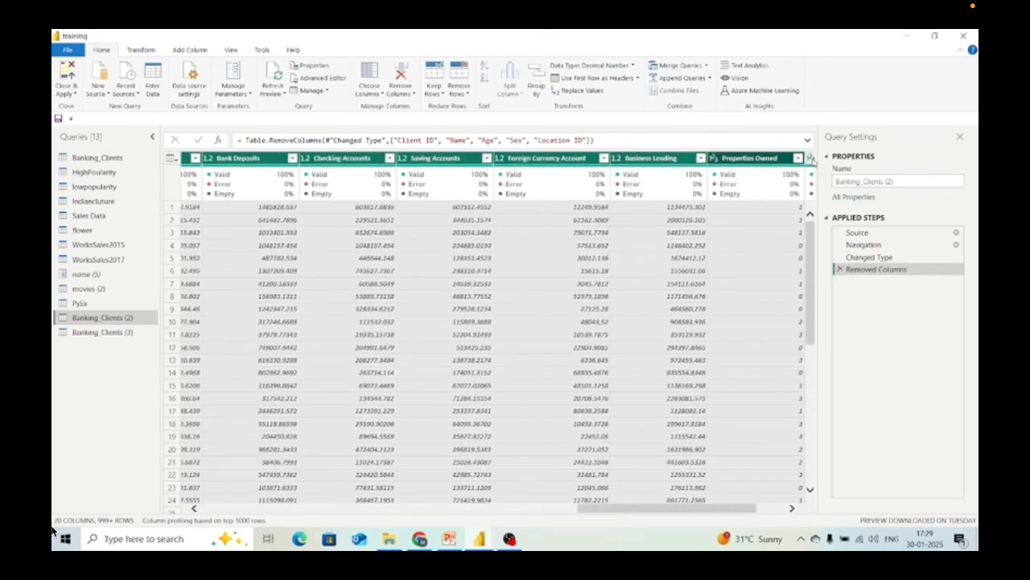
ctrl+click(811, 159)
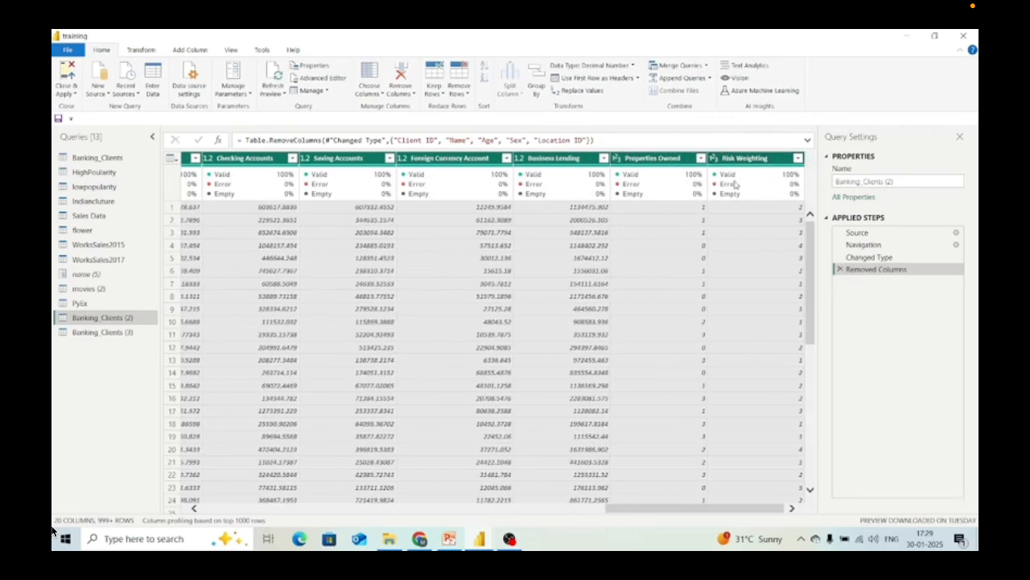
mouse_move(735, 184)
key(Delete)
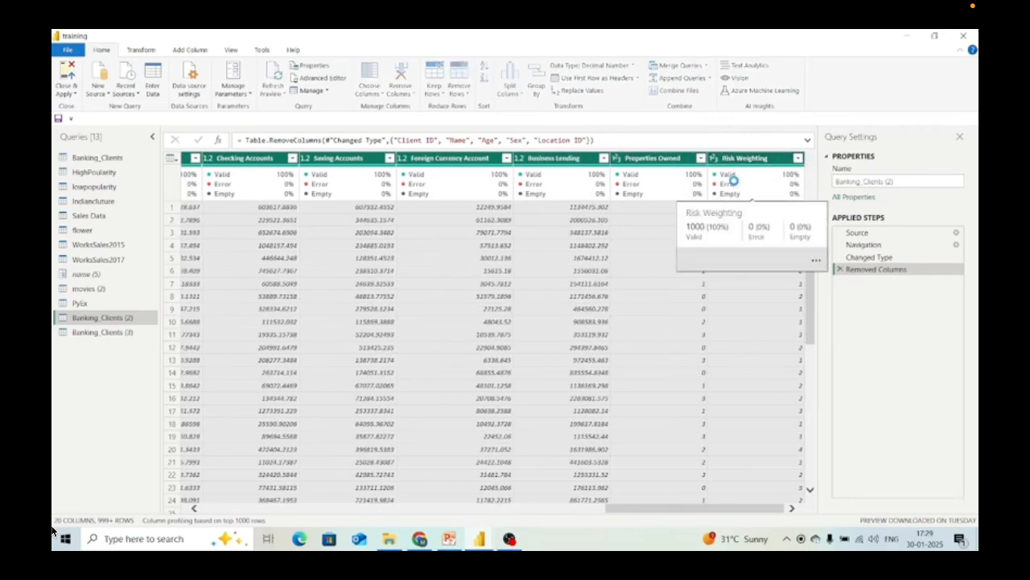
Rename the Banking_Clients (2) query as Banking, and open the Banking_Clients (3) query
scroll(416, 365, left, 3)
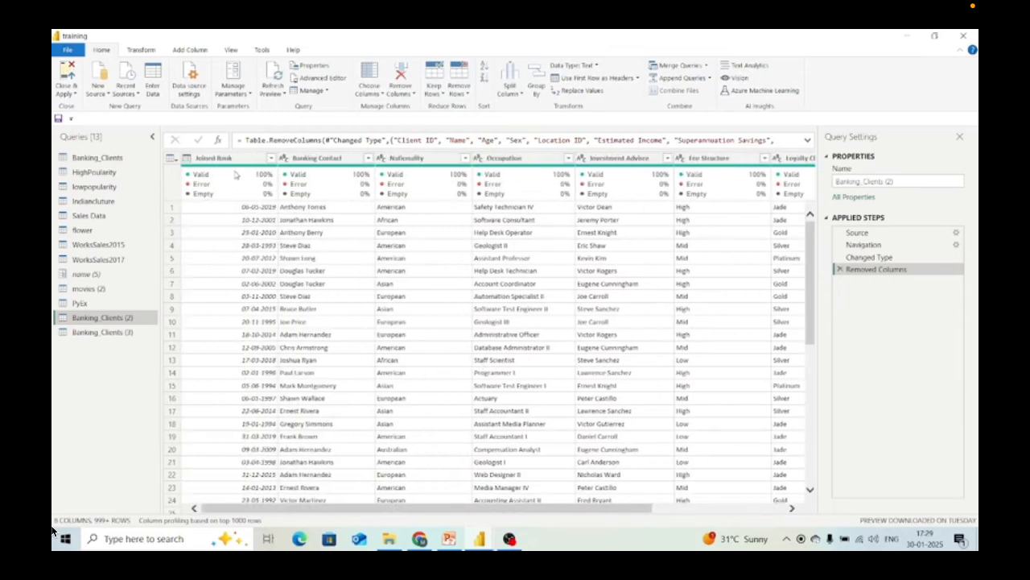
mouse_move(537, 185)
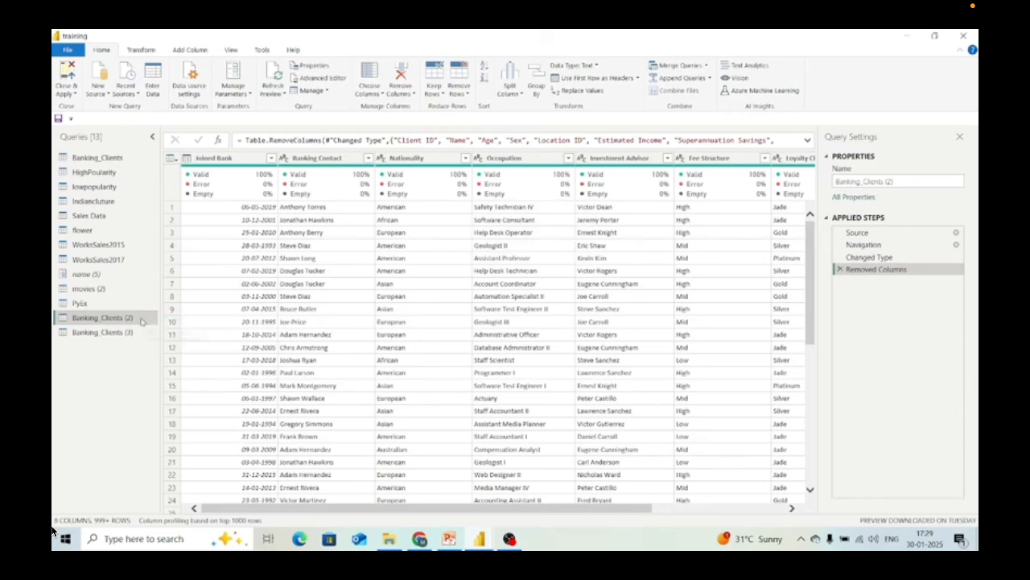
right_click(143, 320)
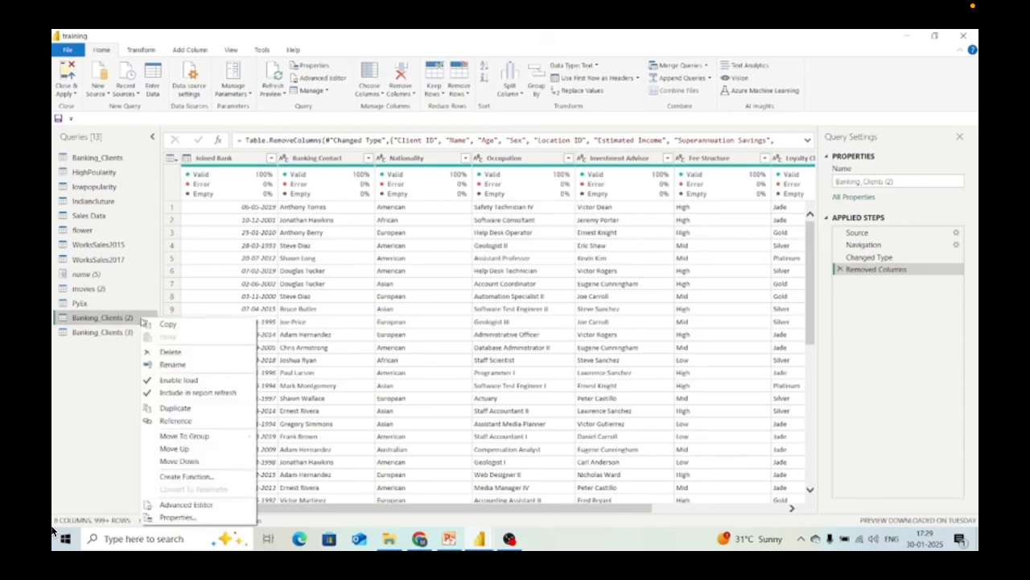
click(123, 318)
right_click(124, 318)
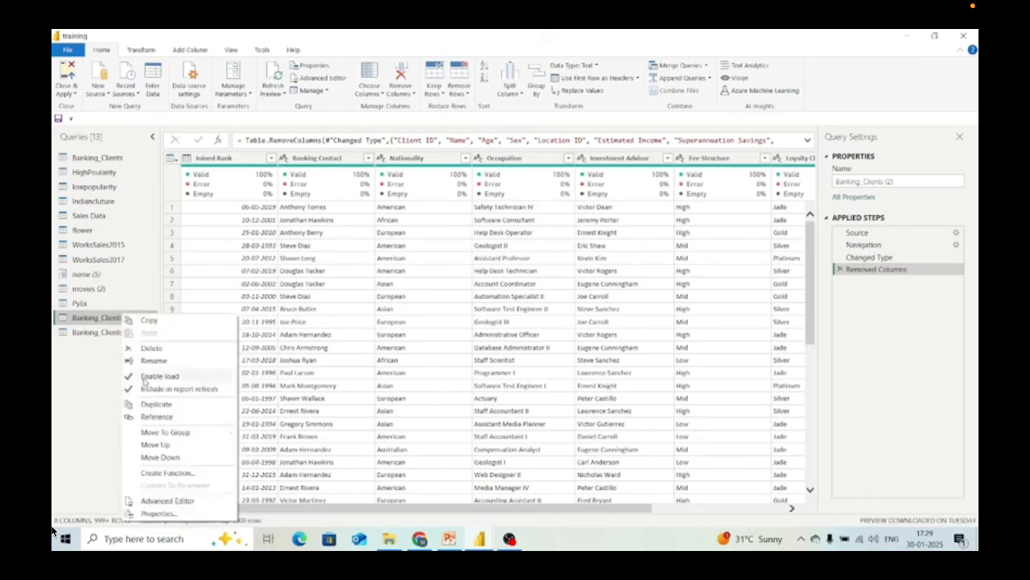
click(145, 362)
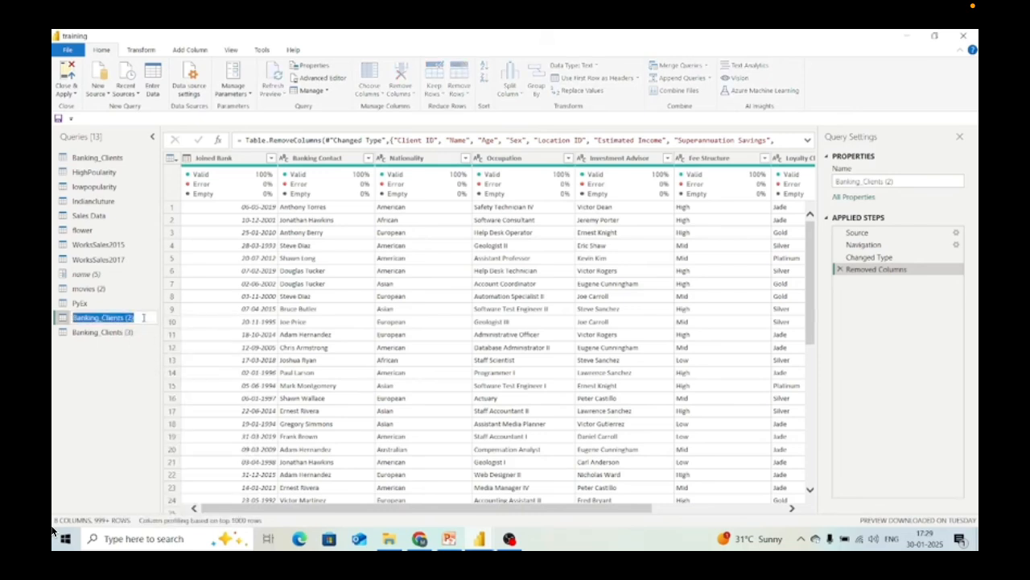
click(143, 318)
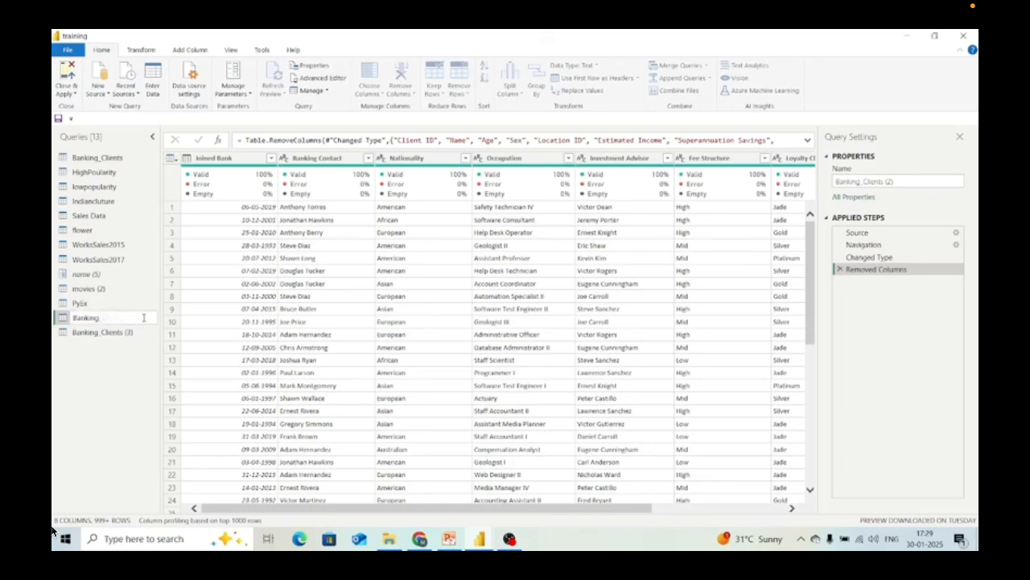
key(Return)
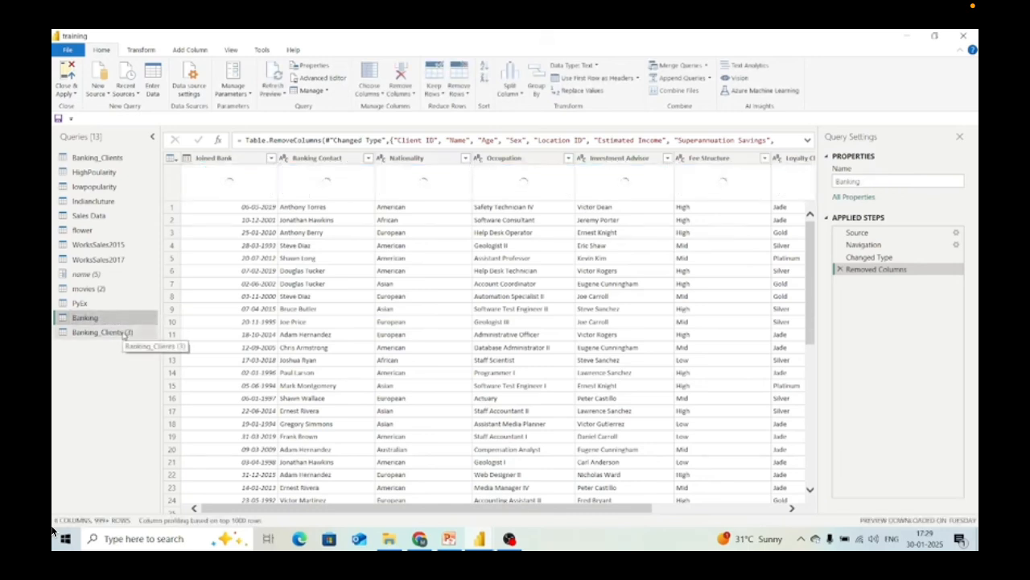
click(124, 335)
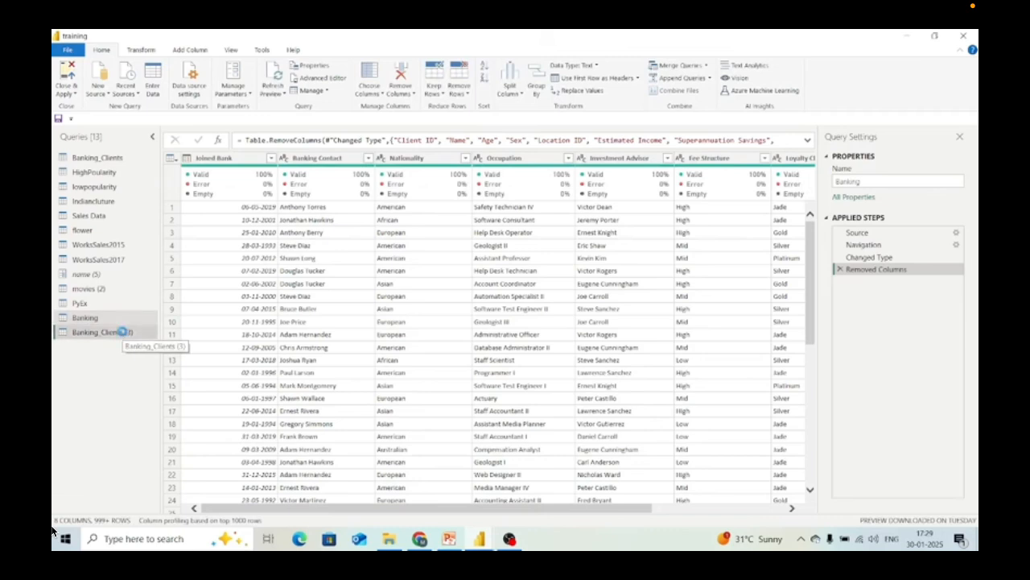
scroll(580, 278, right, 3)
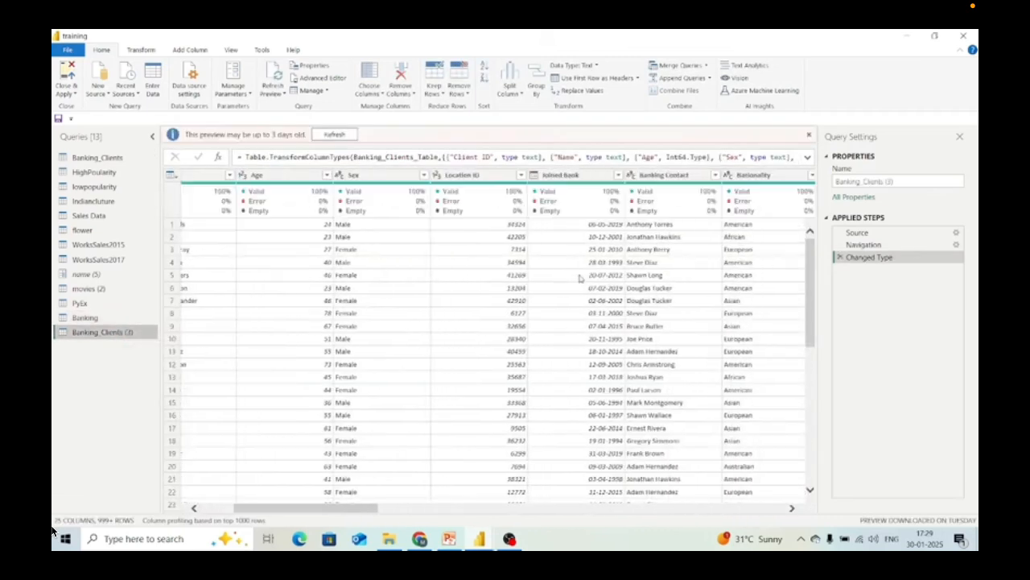
click(463, 177)
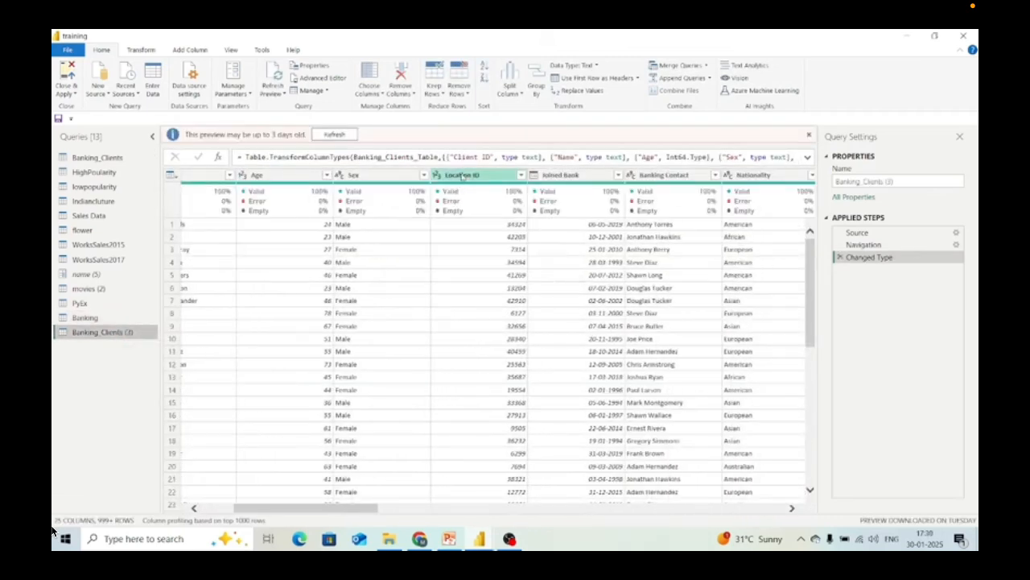
click(544, 178)
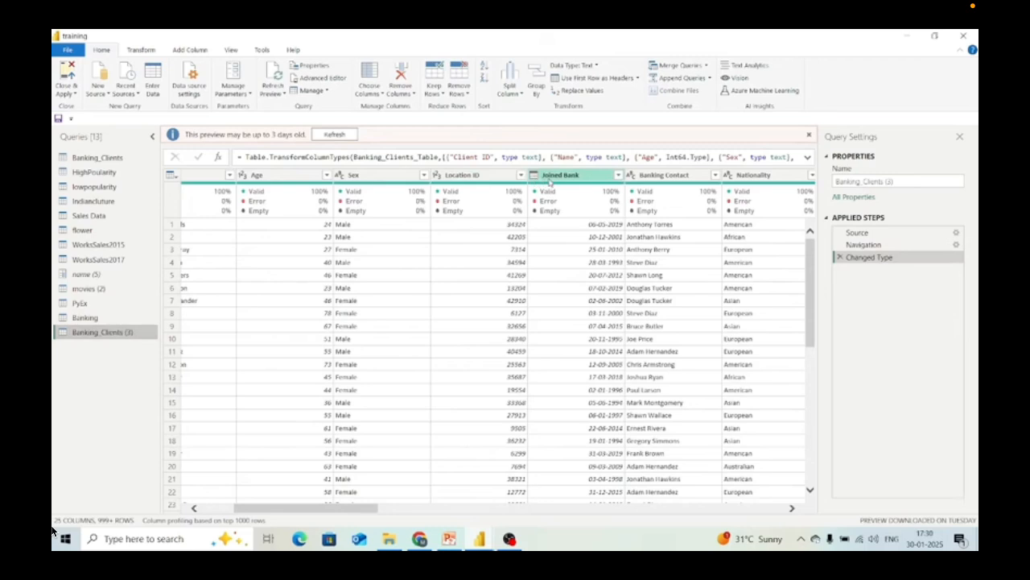
scroll(540, 333, right, 5)
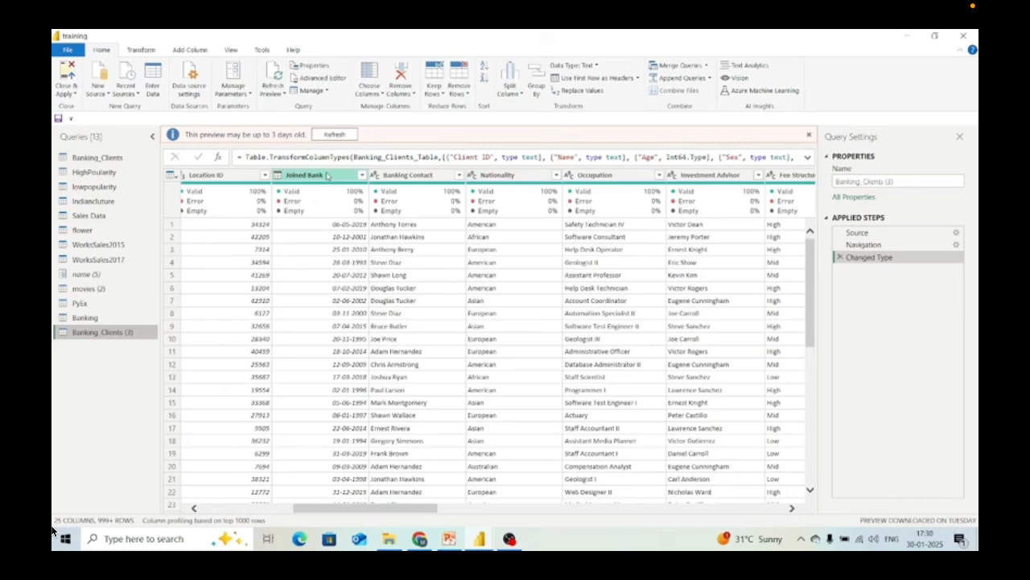
click(327, 175)
drag(407, 174, 340, 177)
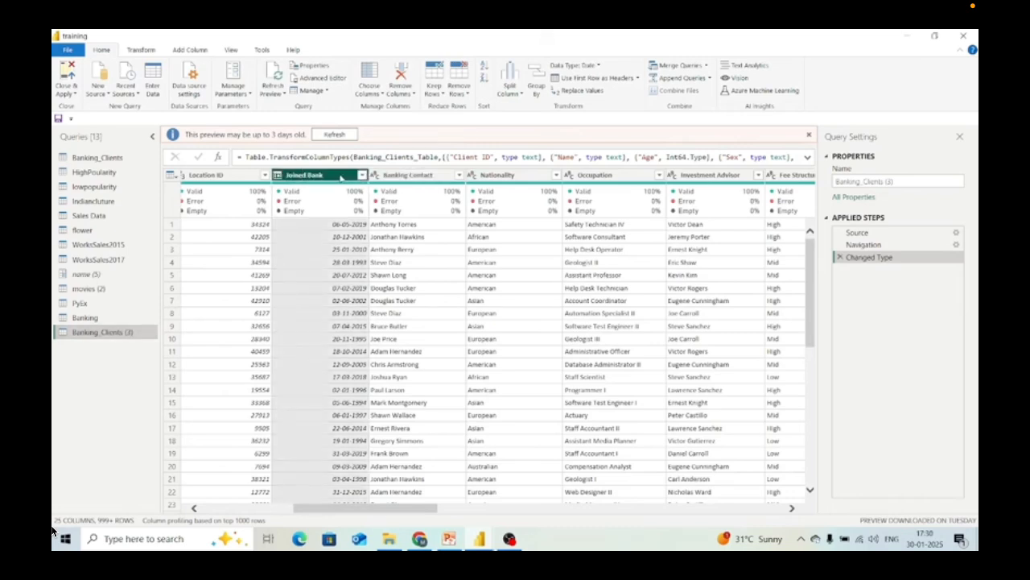
ctrl+click(404, 178)
ctrl+click(504, 179)
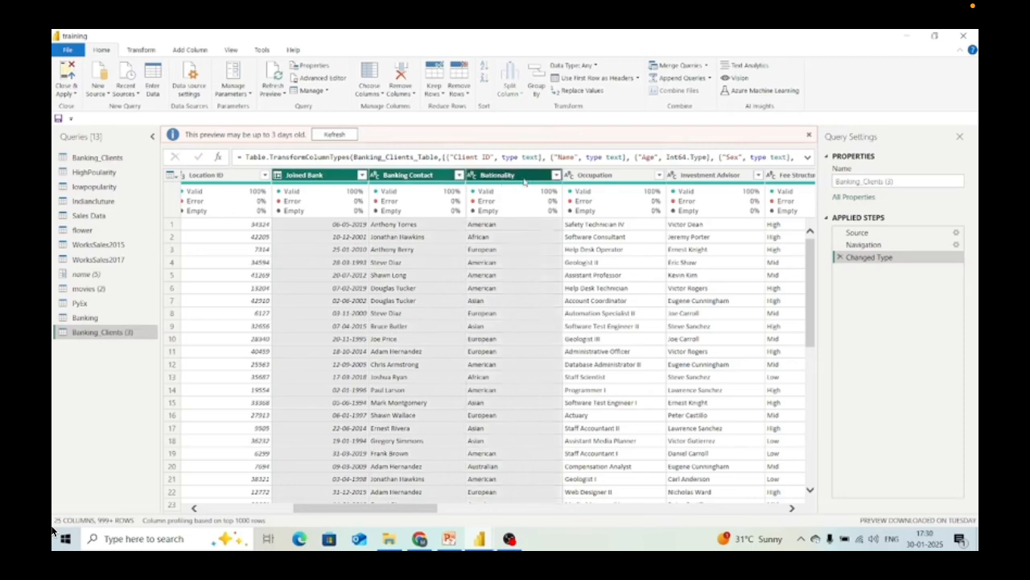
ctrl+click(600, 179)
ctrl+click(694, 176)
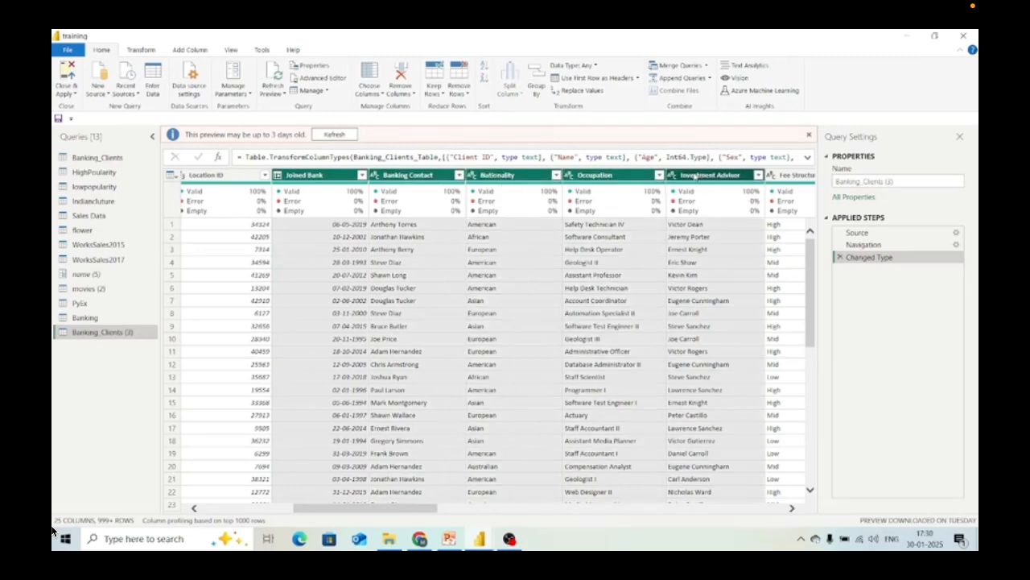
ctrl+click(781, 174)
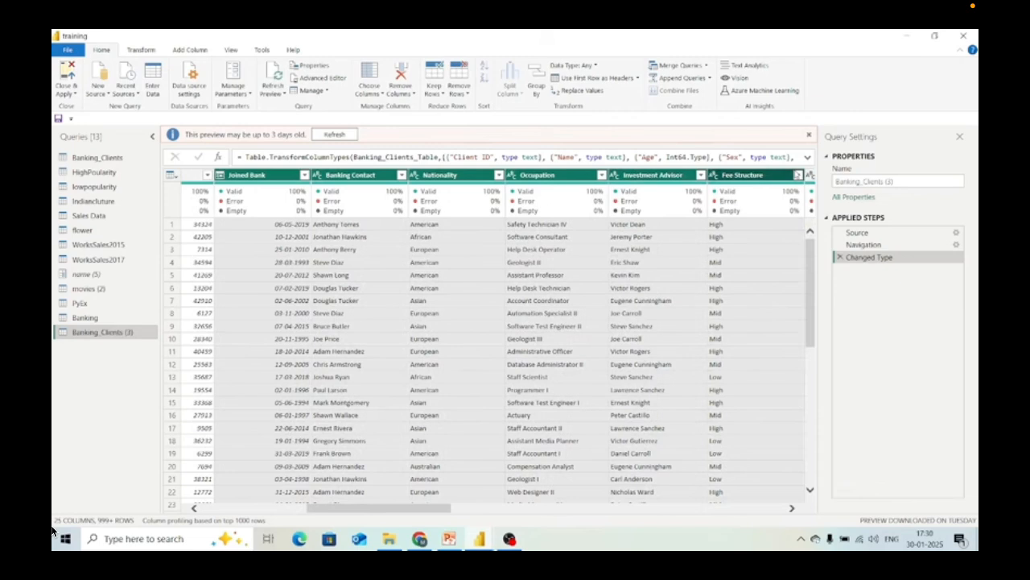
ctrl+click(809, 176)
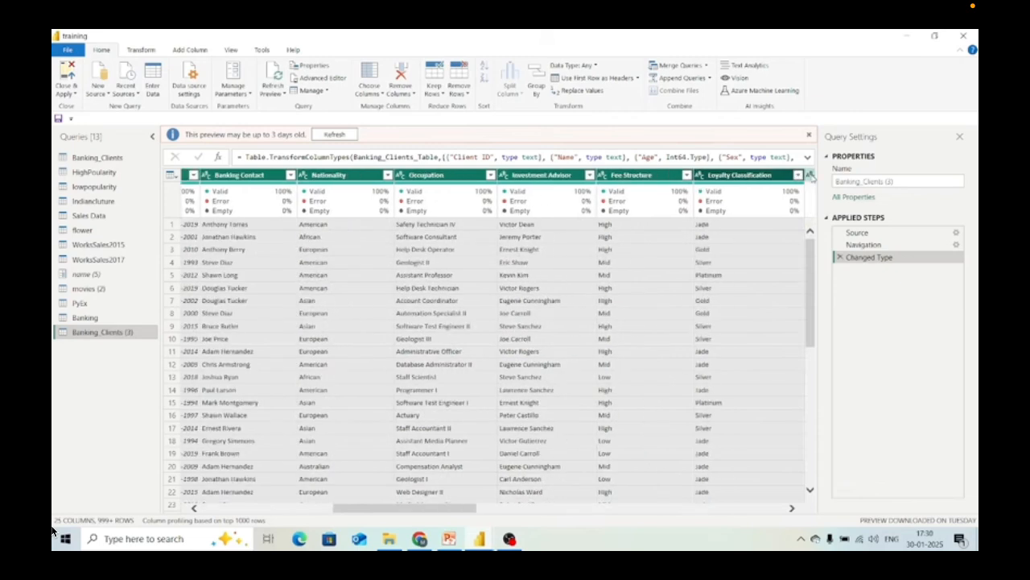
ctrl+click(809, 176)
ctrl+click(809, 176)
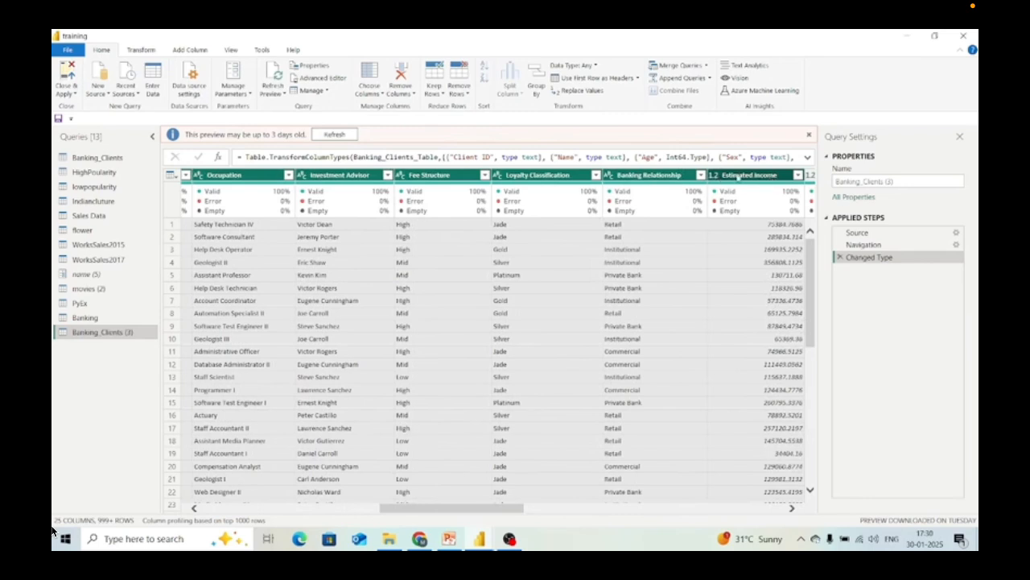
click(746, 175)
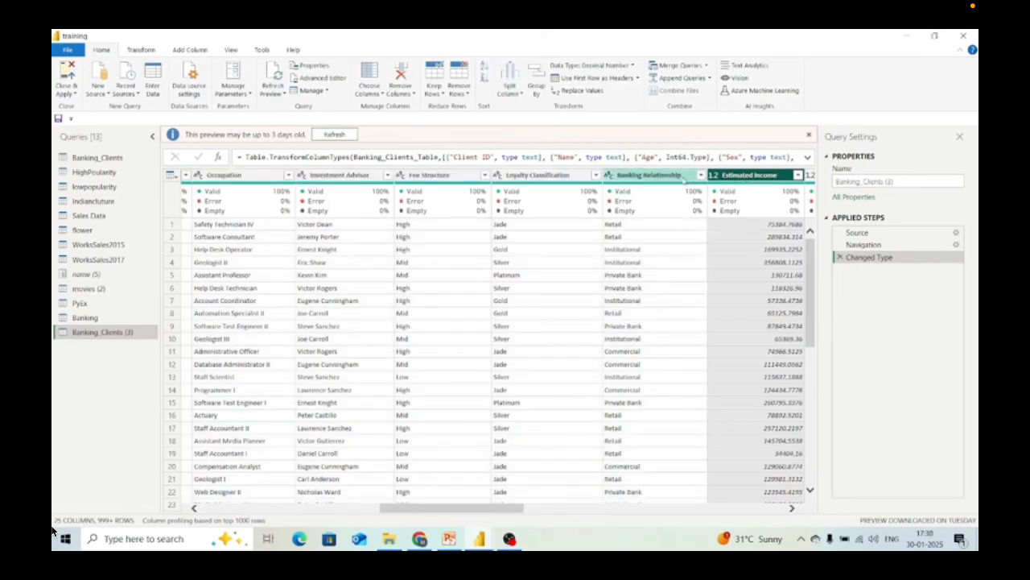
Remove the Nationality, Occupation, Investment Advisor, Fee Structure, Loyalty Classification and Banking Relationship columns from the Banking_Clients (3) query
click(653, 180)
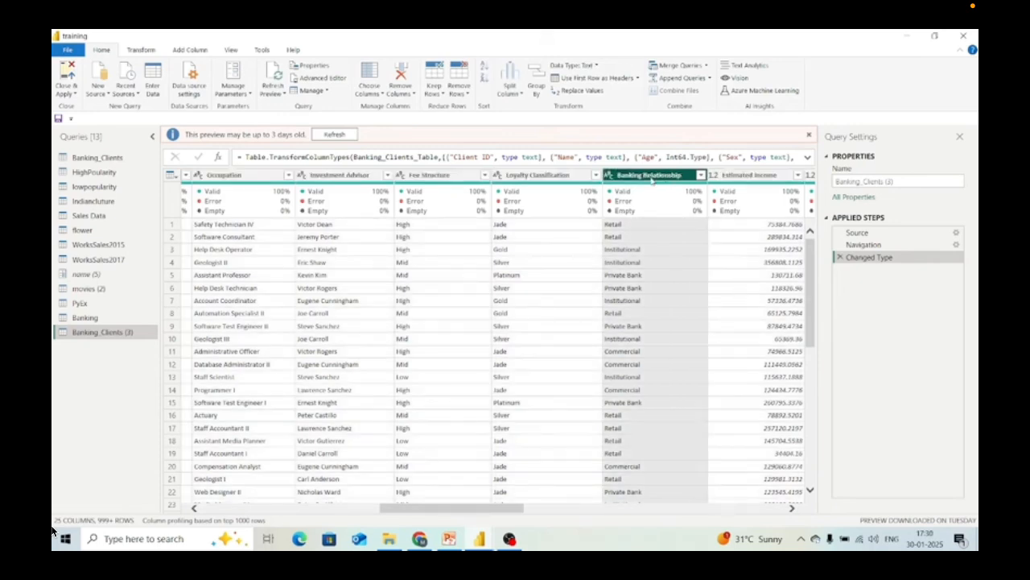
ctrl+click(568, 177)
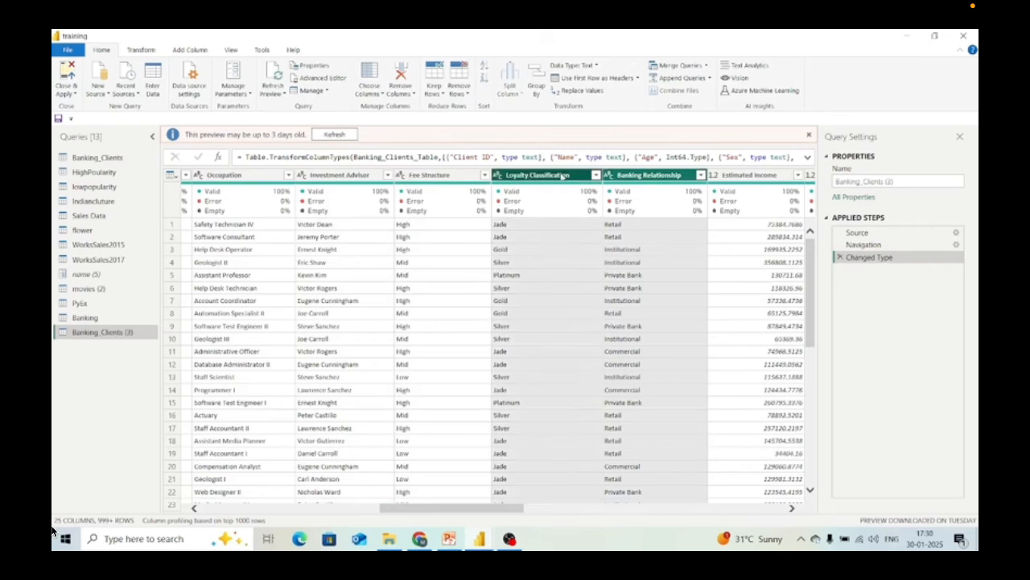
ctrl+click(460, 176)
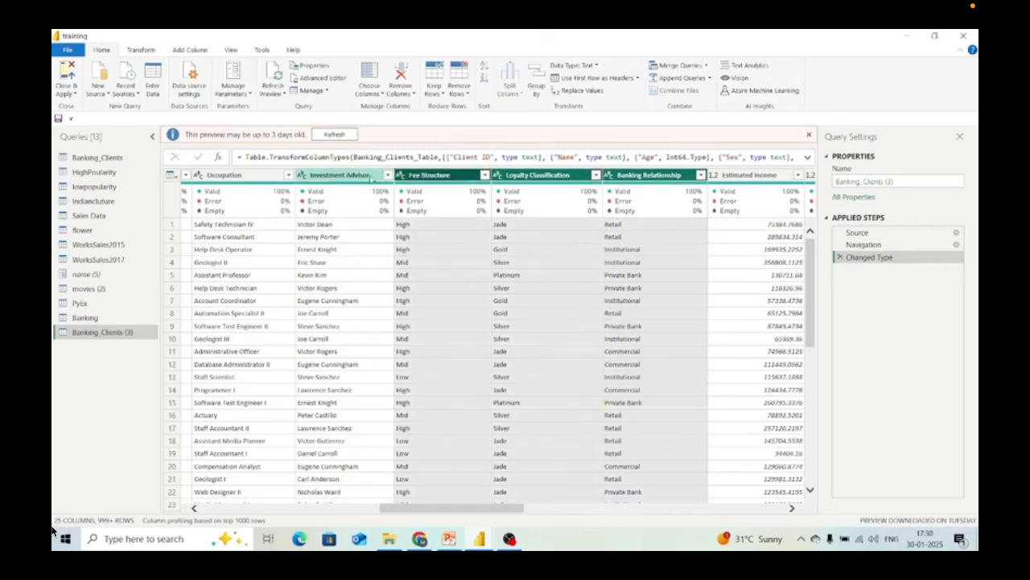
ctrl+click(371, 177)
ctrl+click(287, 178)
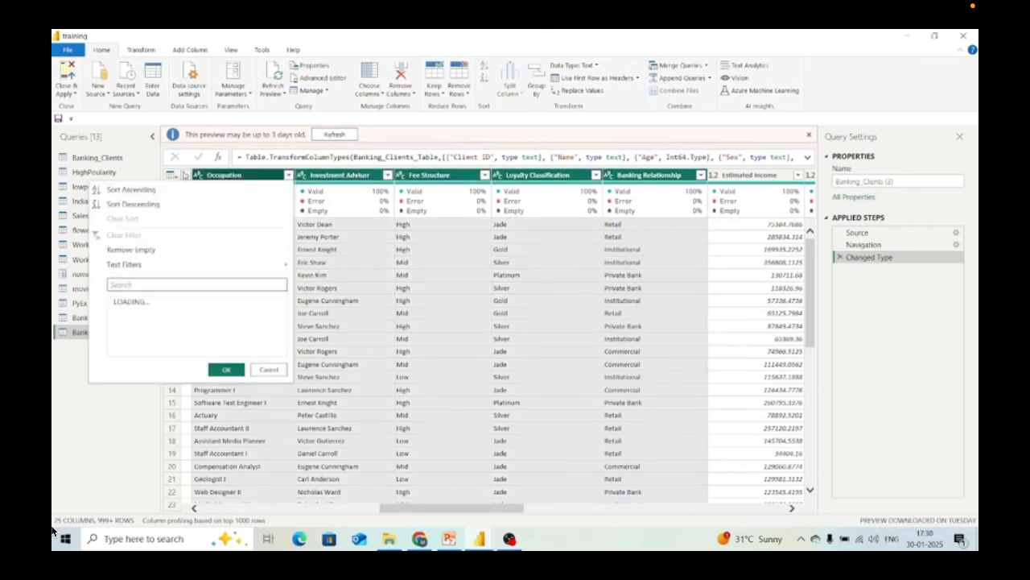
ctrl+click(184, 175)
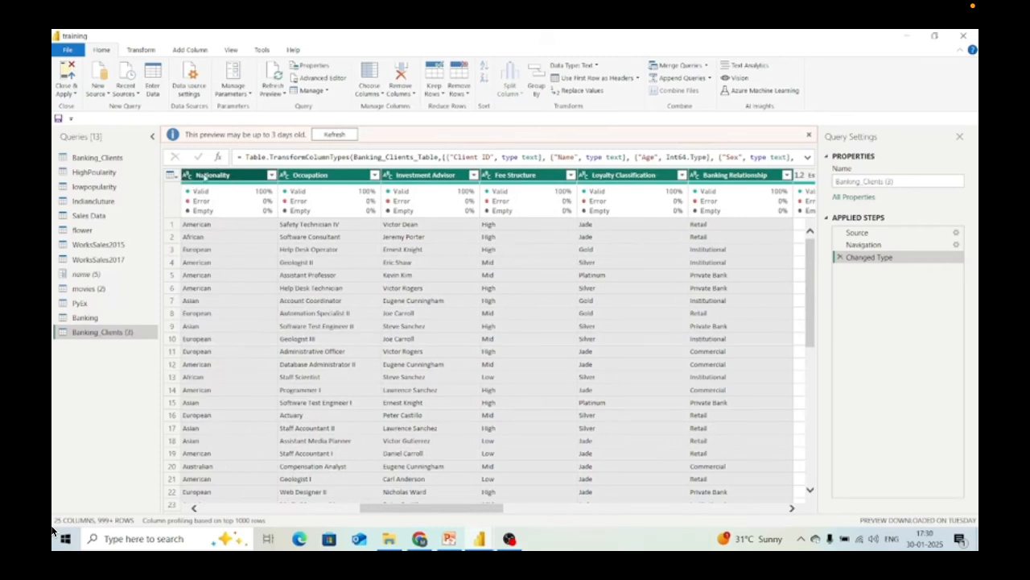
key(Delete)
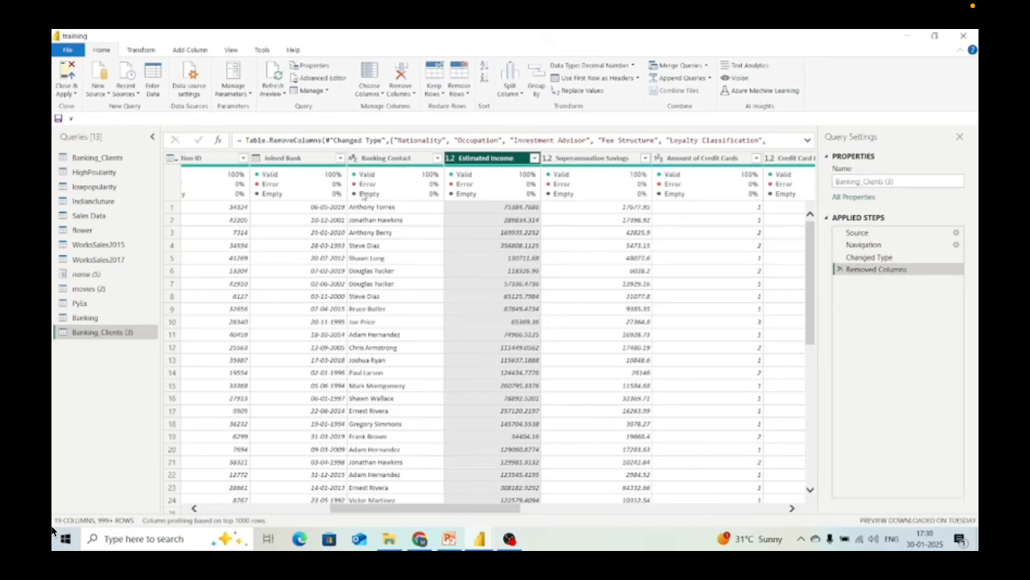
Remove the Joined Bank and Banking Contact columns from the Banking_Clients (3) query
mouse_move(353, 174)
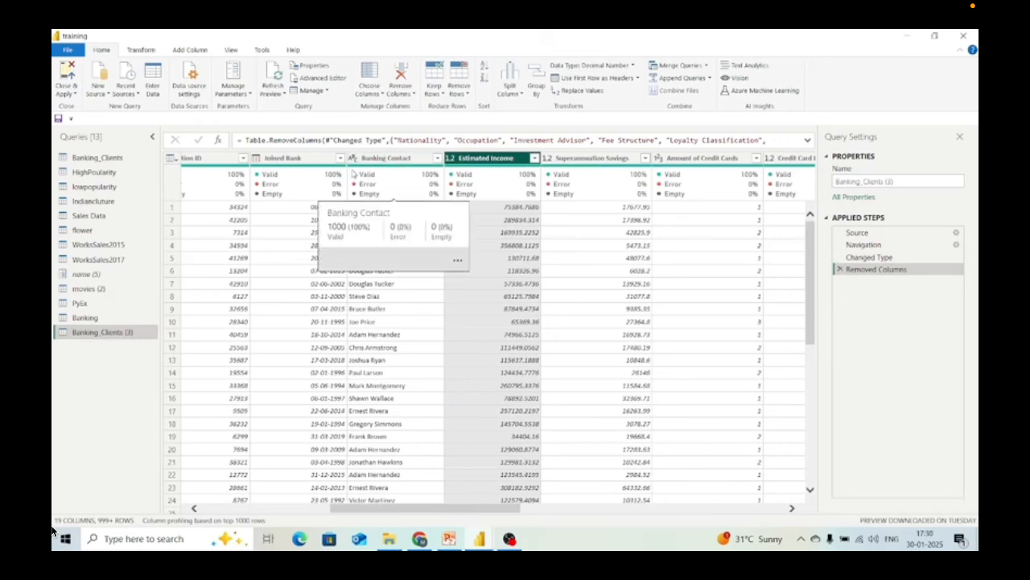
scroll(365, 372, left, 2)
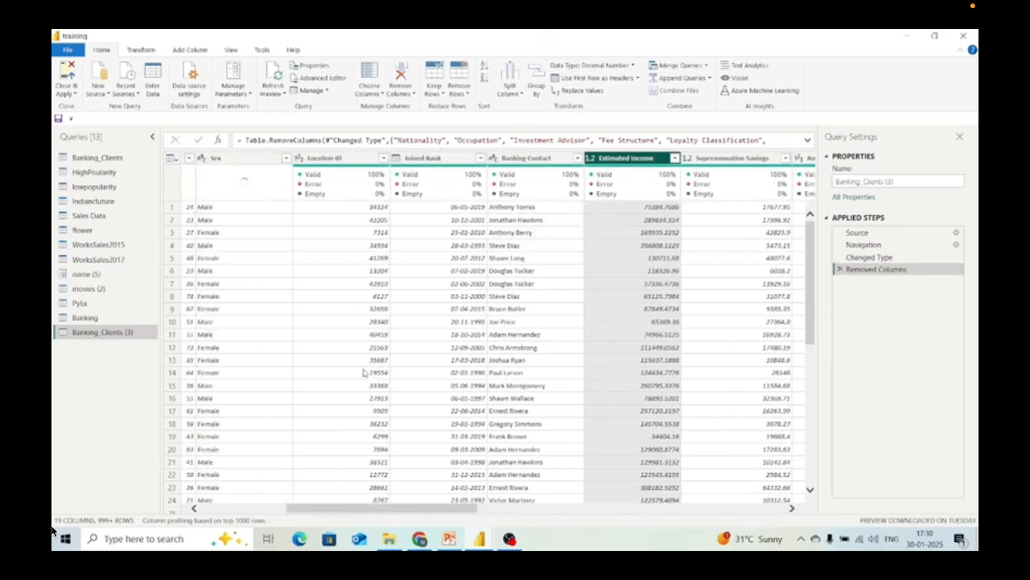
click(426, 160)
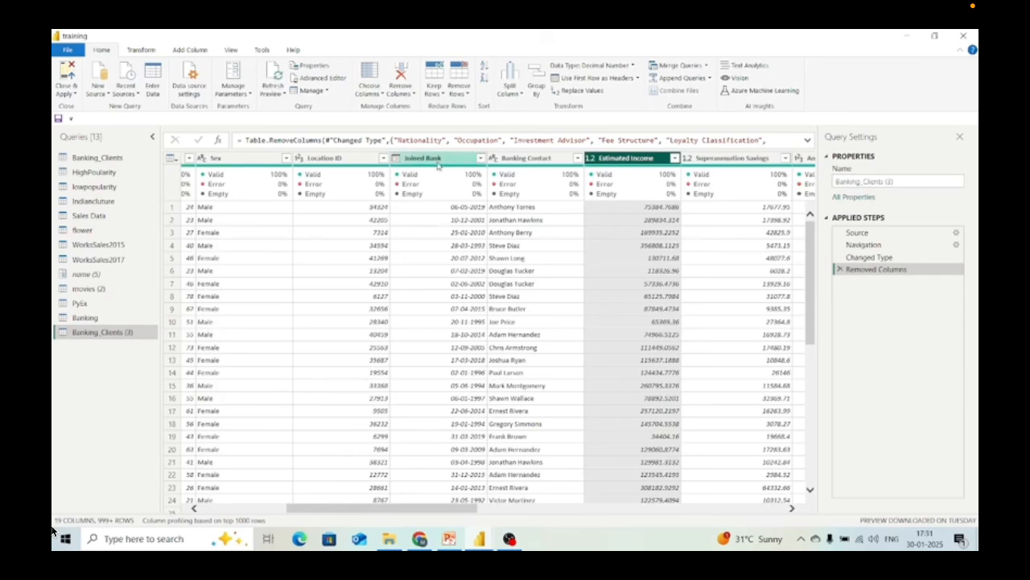
ctrl+click(509, 159)
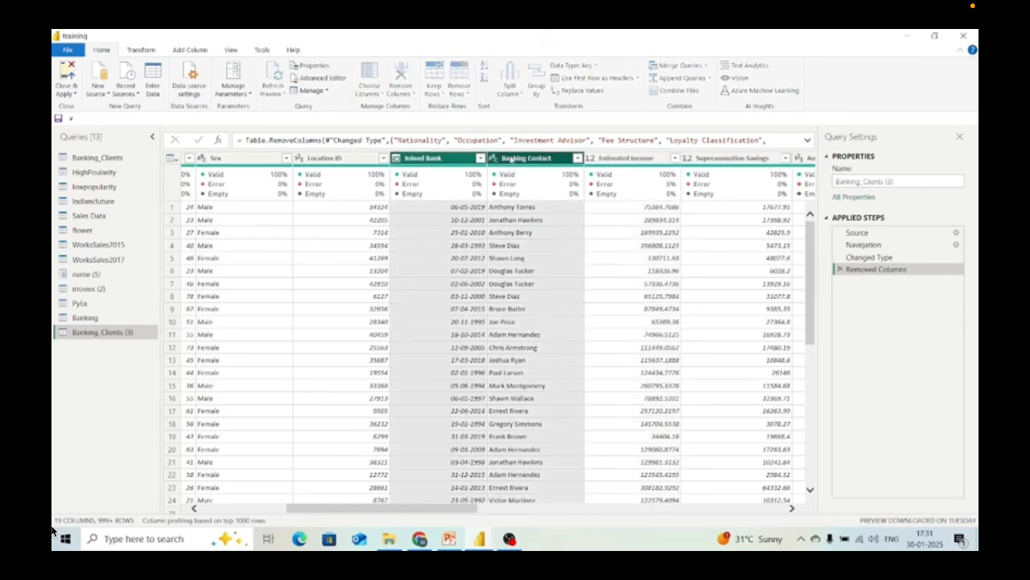
key(Delete)
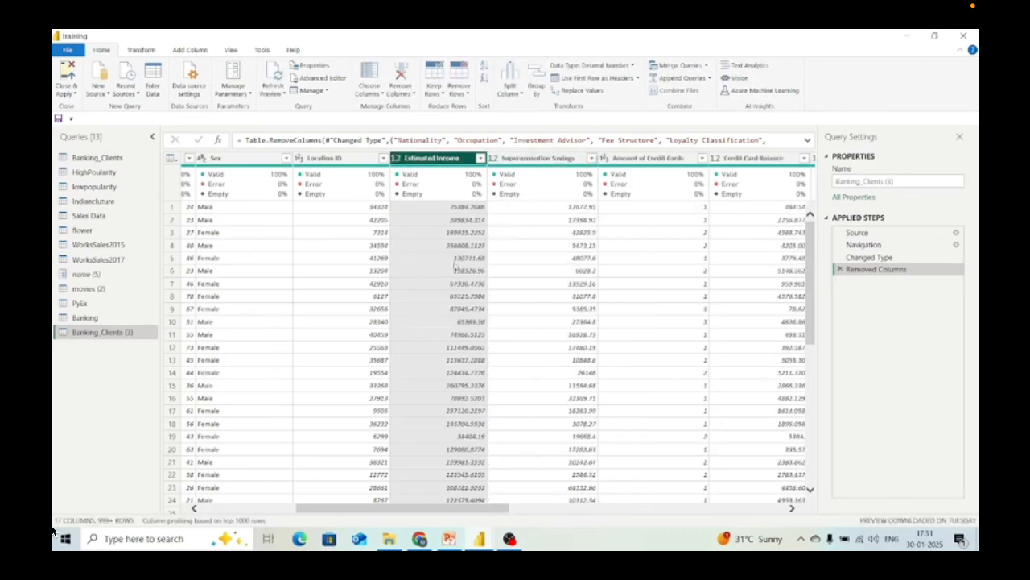
Rename the Banking_Clients (3) query as Clients
scroll(365, 285, left, 5)
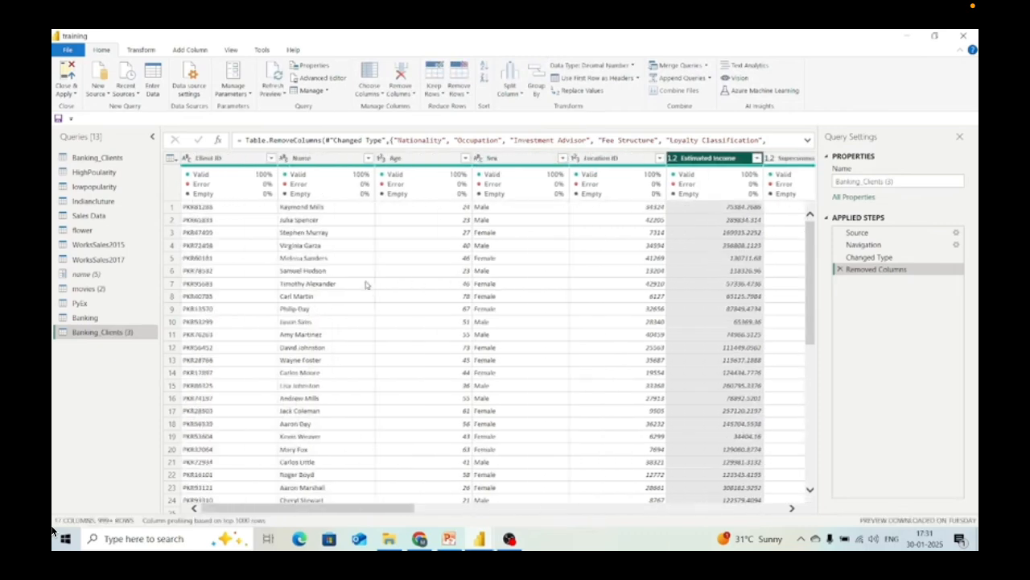
scroll(364, 284, right, 8)
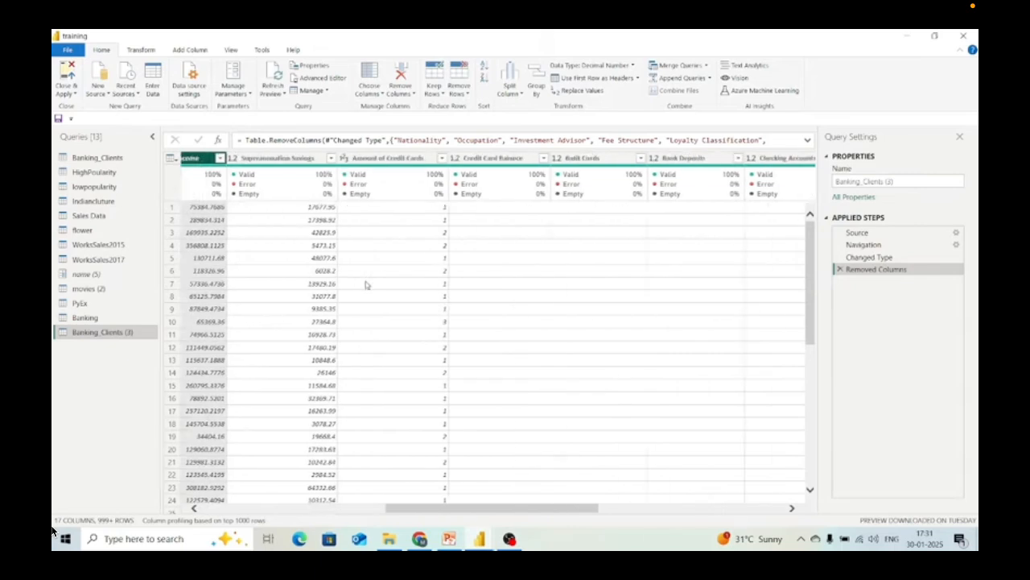
scroll(365, 284, left, 8)
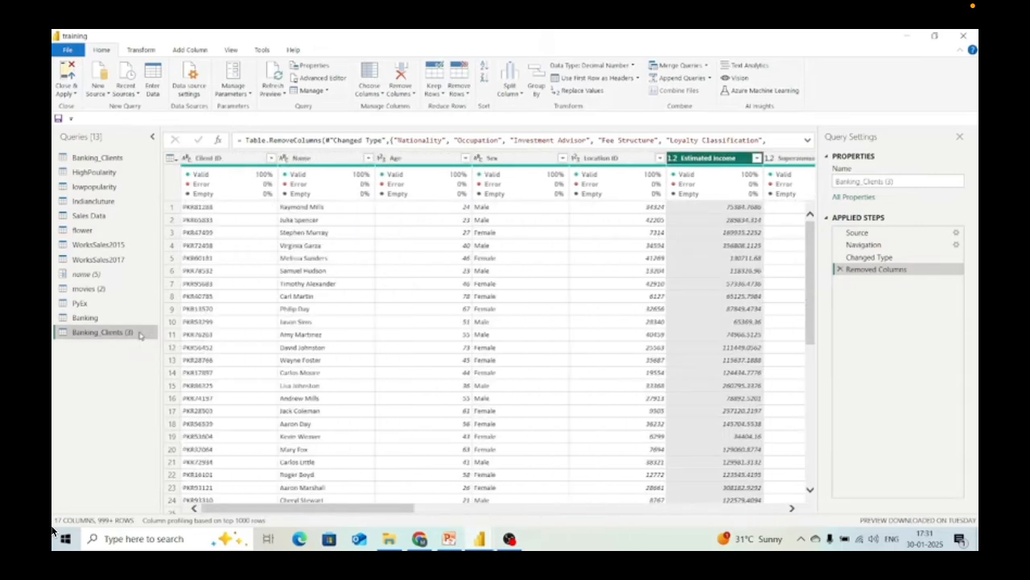
right_click(140, 335)
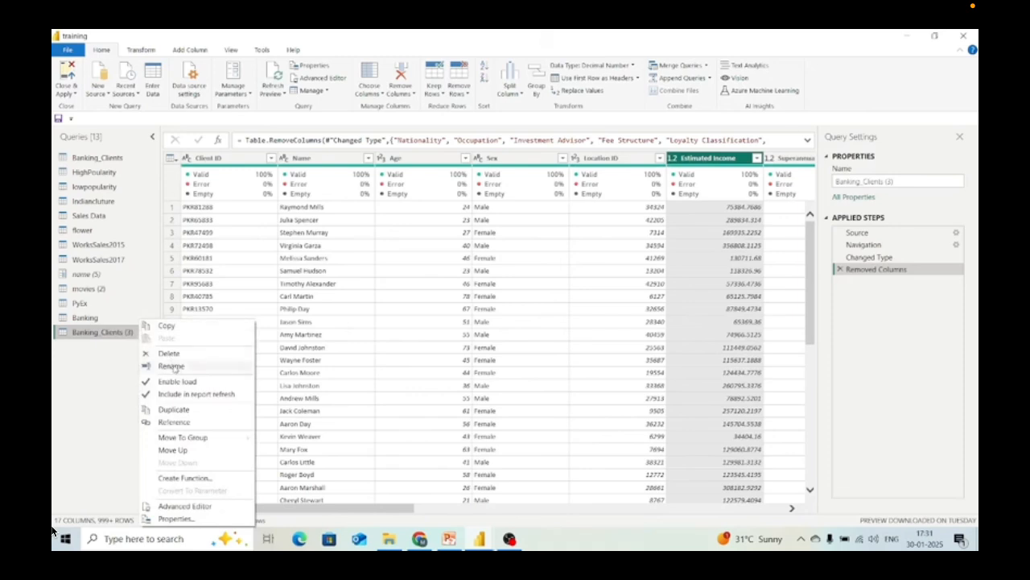
click(173, 366)
click(134, 332)
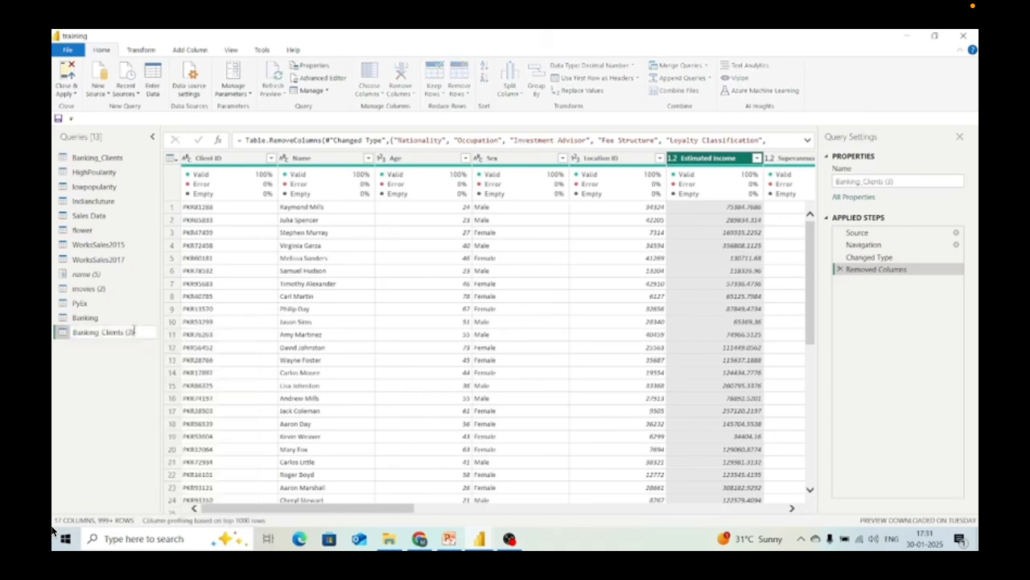
key(BackSpace)
key(BackSpace)
key(BackSpace)
key(BackSpace)
key(BackSpace)
key(BackSpace)
key(BackSpace)
key(BackSpace)
key(BackSpace)
key(BackSpace)
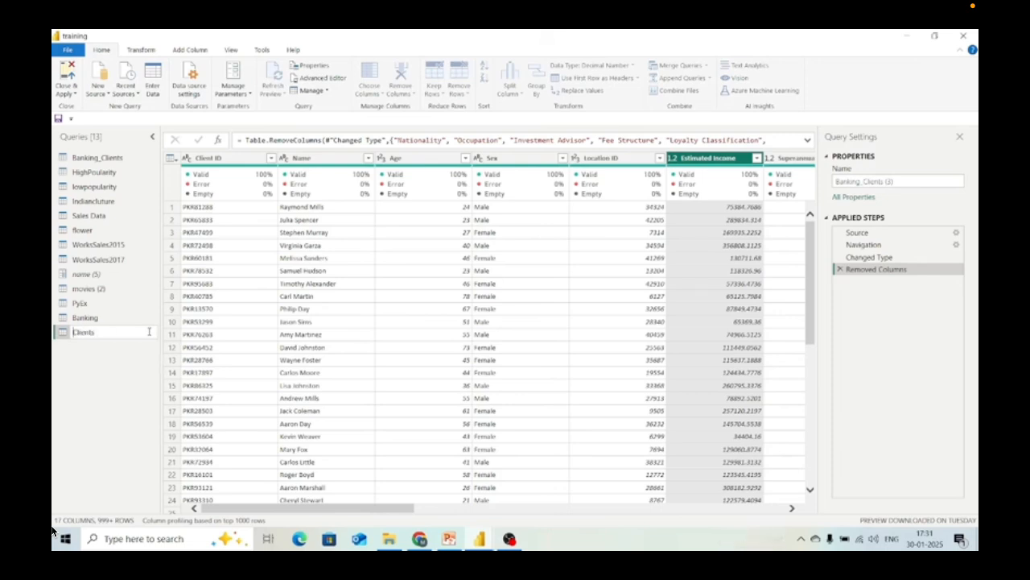
click(217, 358)
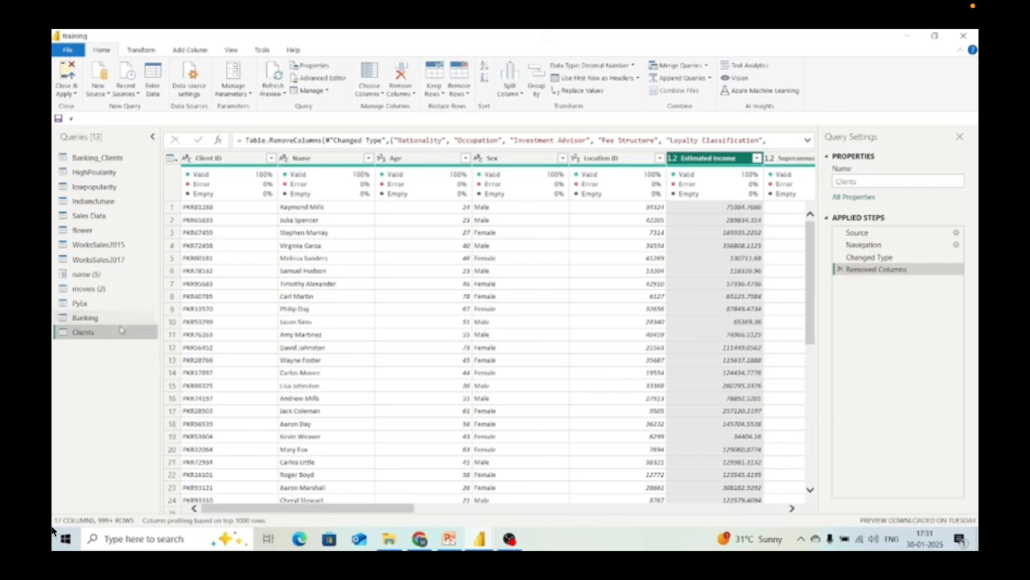
Duplicate the Banking_Clients query and remove all consecutive columns from Client ID through Estimated Income, both included, from the copy
right_click(119, 163)
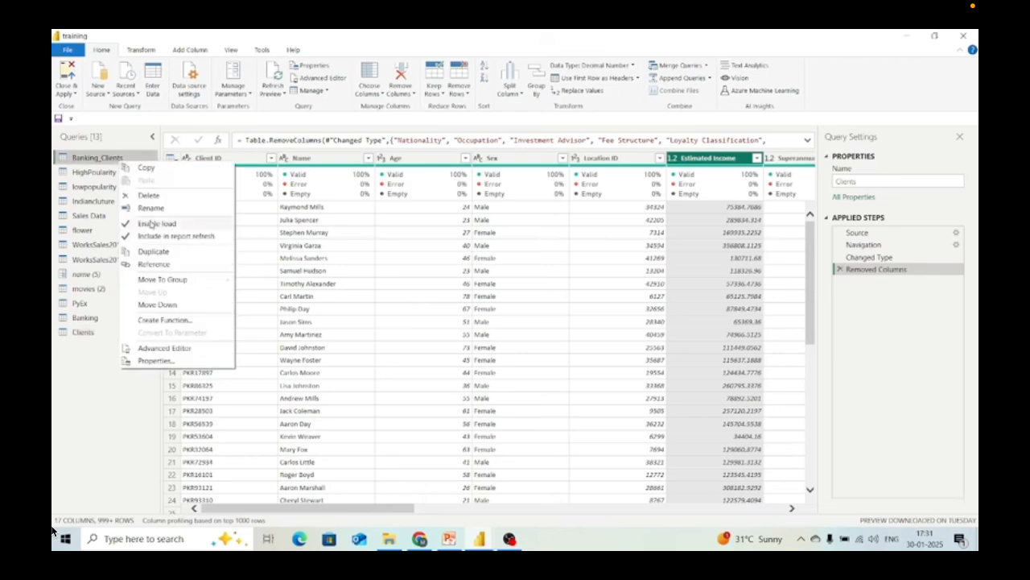
click(152, 251)
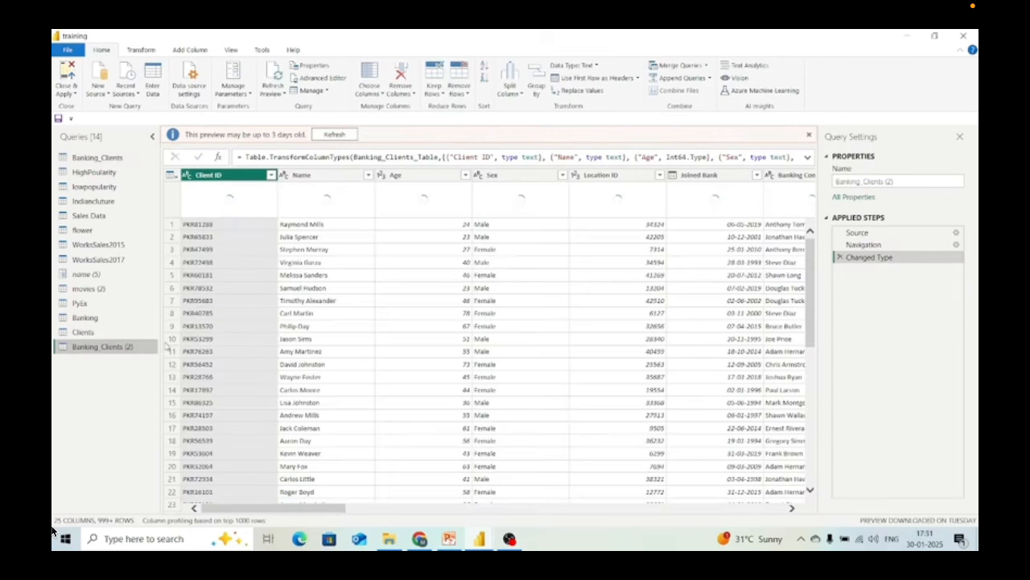
ctrl+click(307, 178)
ctrl+click(409, 179)
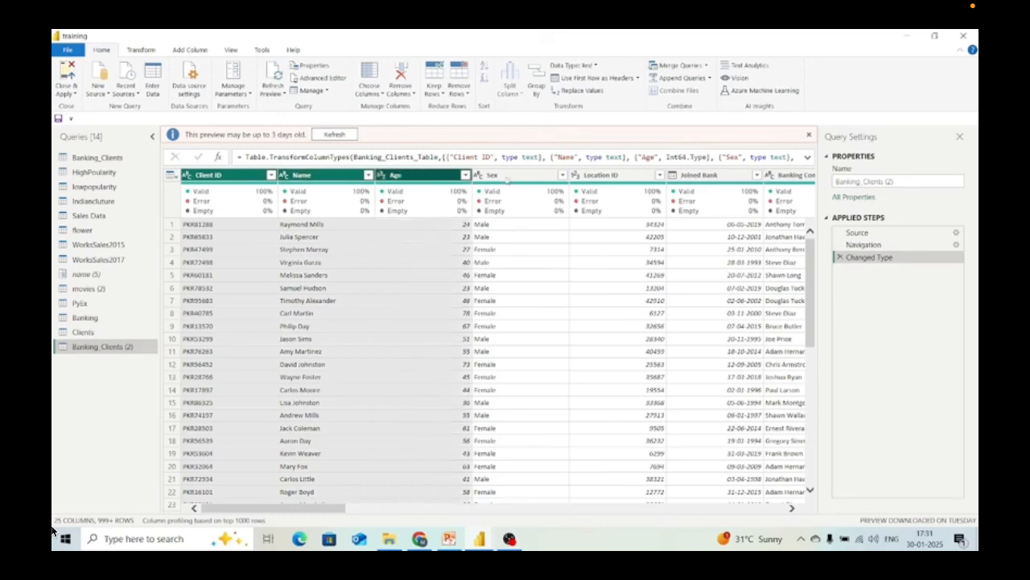
ctrl+click(499, 178)
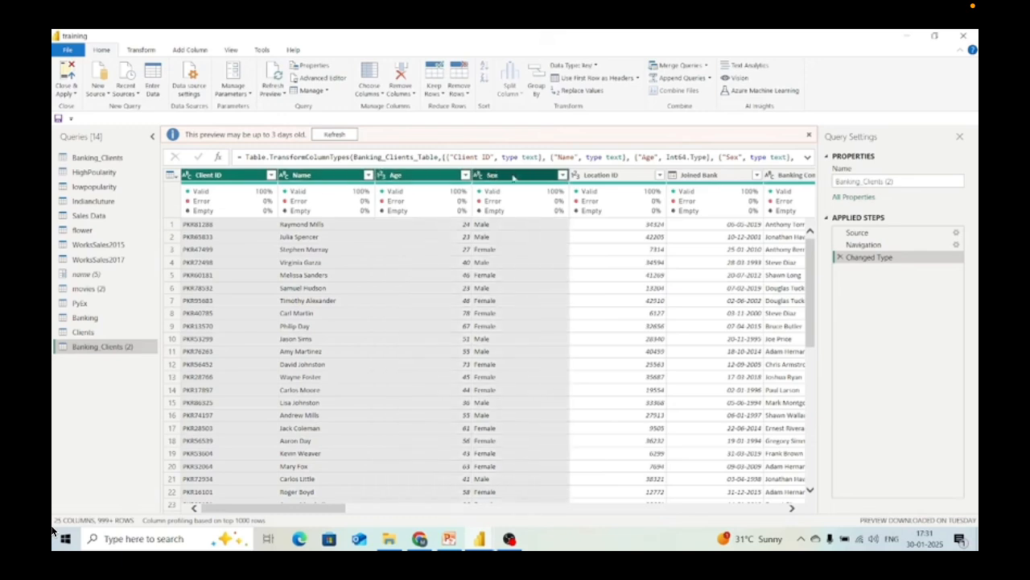
ctrl+click(601, 176)
ctrl+click(688, 177)
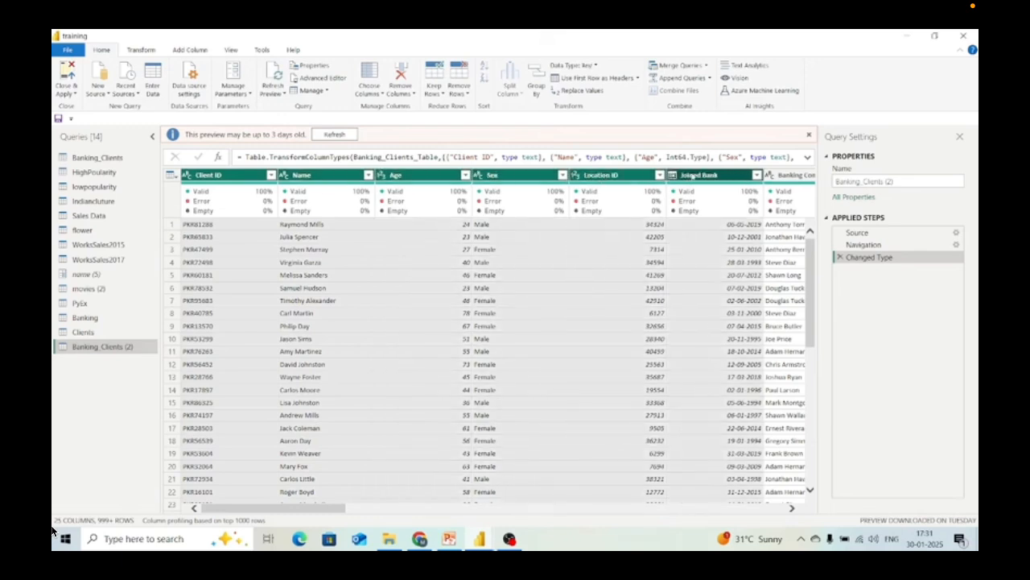
ctrl+click(788, 174)
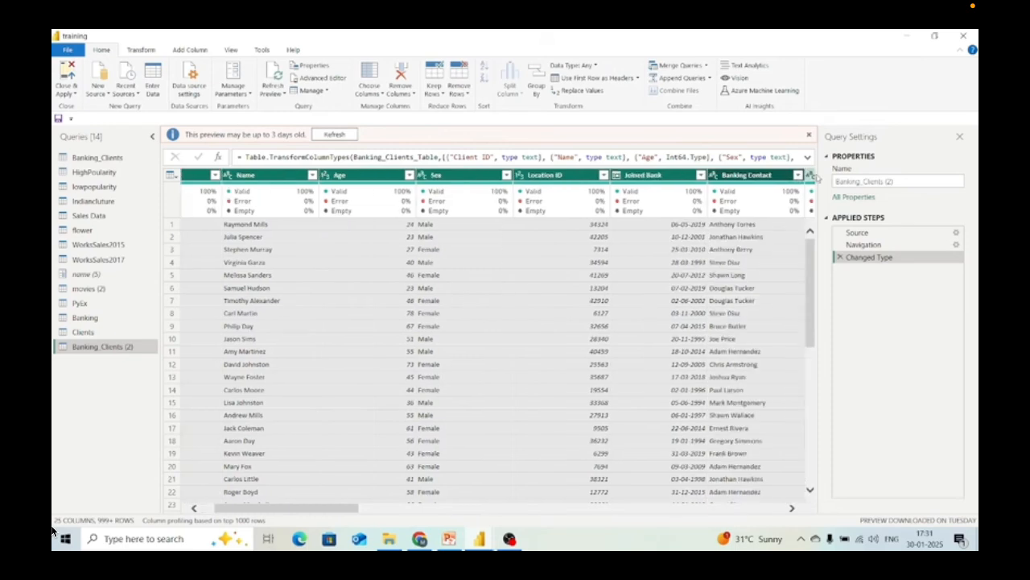
ctrl+click(812, 175)
ctrl+click(812, 176)
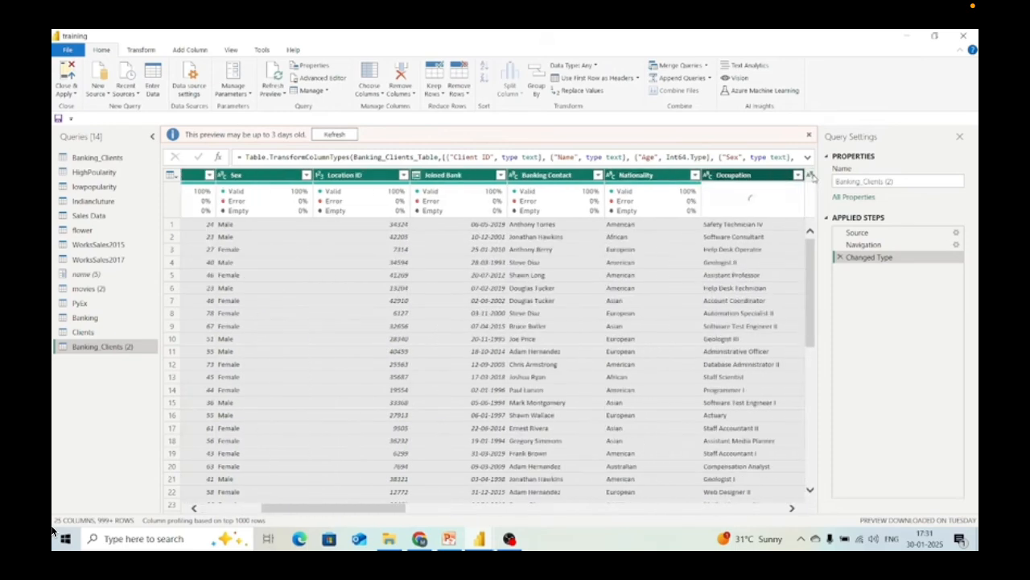
ctrl+click(812, 175)
ctrl+click(811, 175)
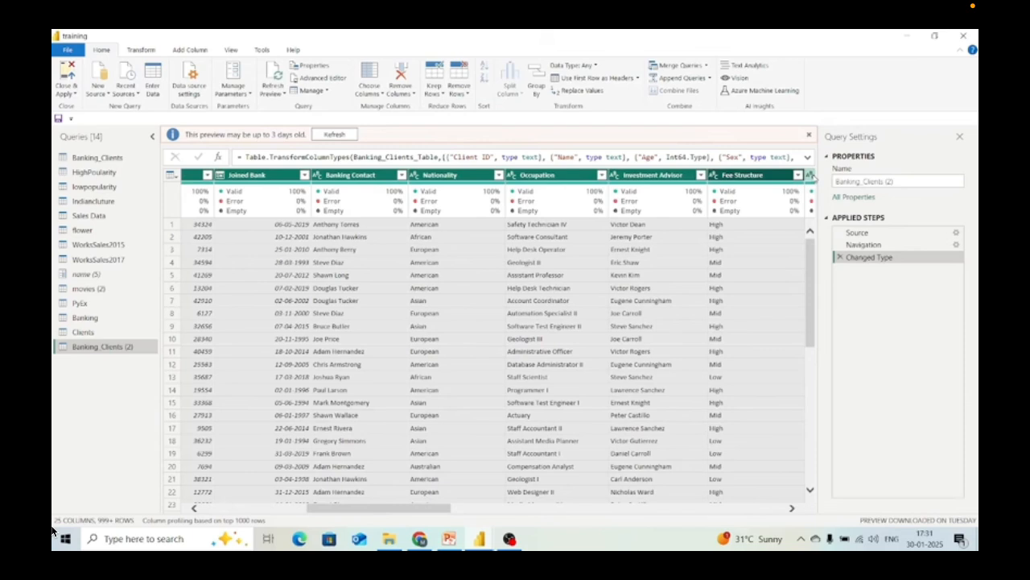
ctrl+click(811, 175)
ctrl+click(811, 176)
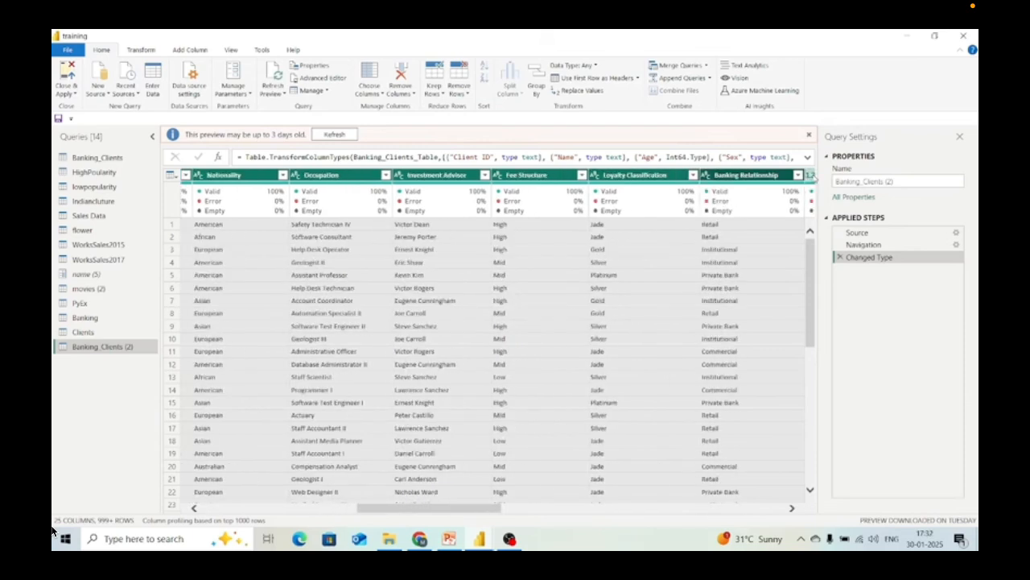
ctrl+click(810, 175)
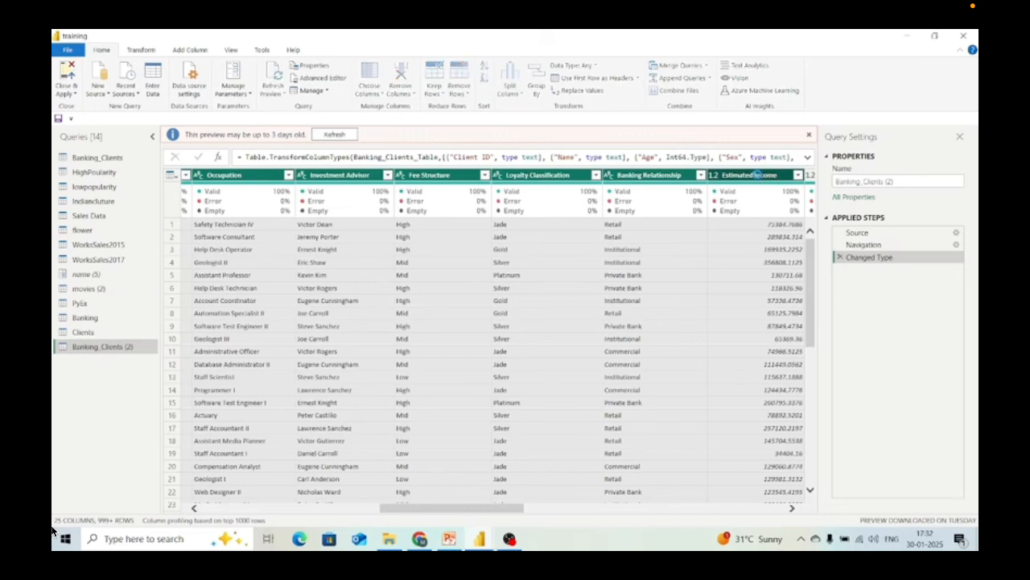
key(Delete)
Rename the Banking_Clients (2) query as Income, and switch to the Normalized vs Denormalized slide in PowerPoint
scroll(649, 330, right, 6)
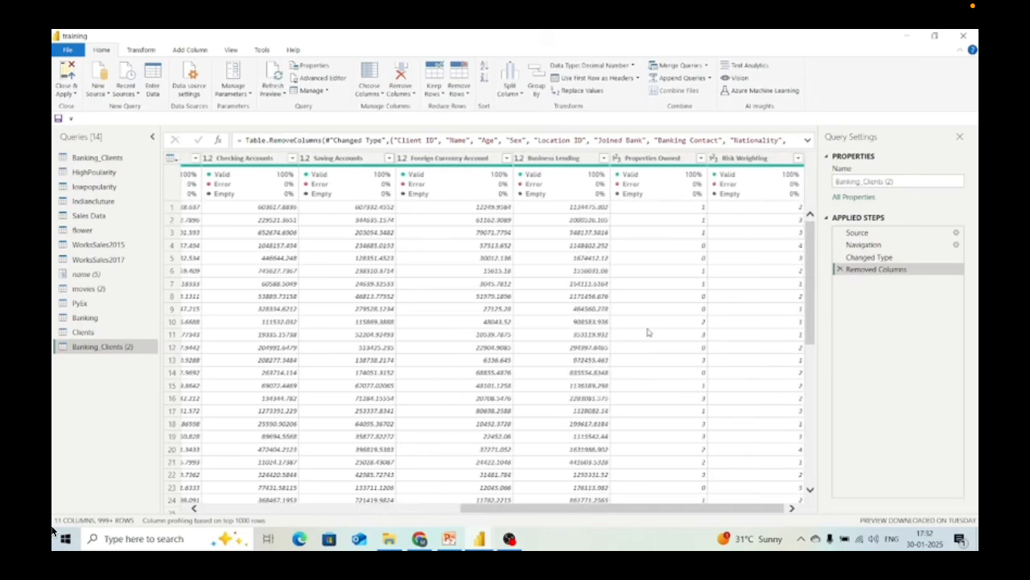
scroll(323, 215, left, 3)
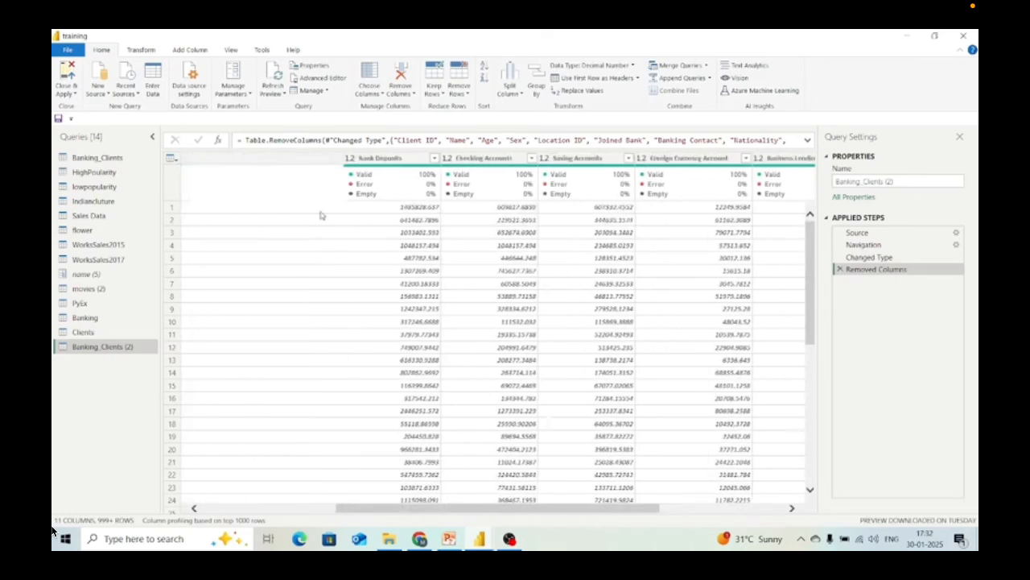
scroll(320, 215, left, 3)
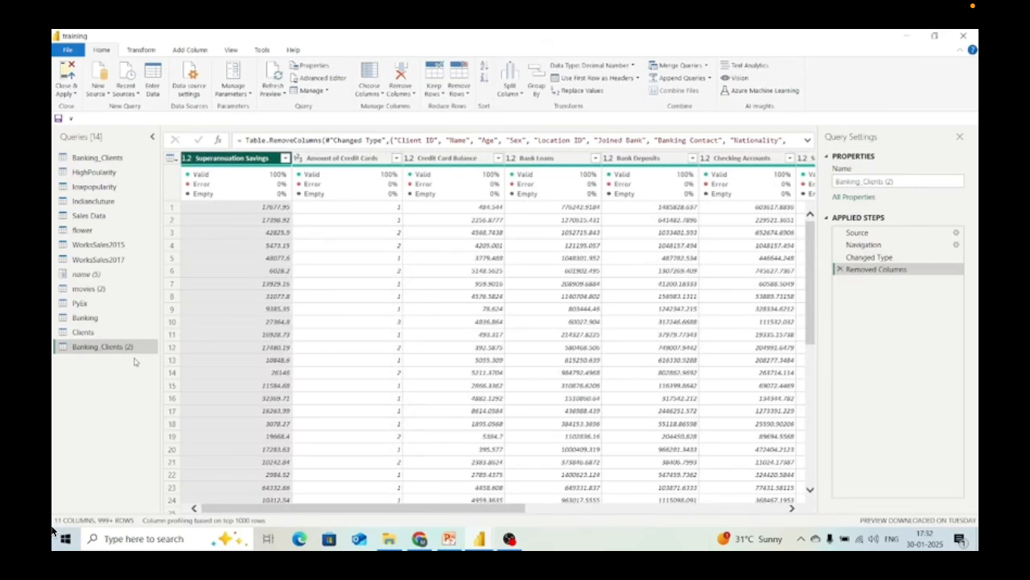
right_click(143, 348)
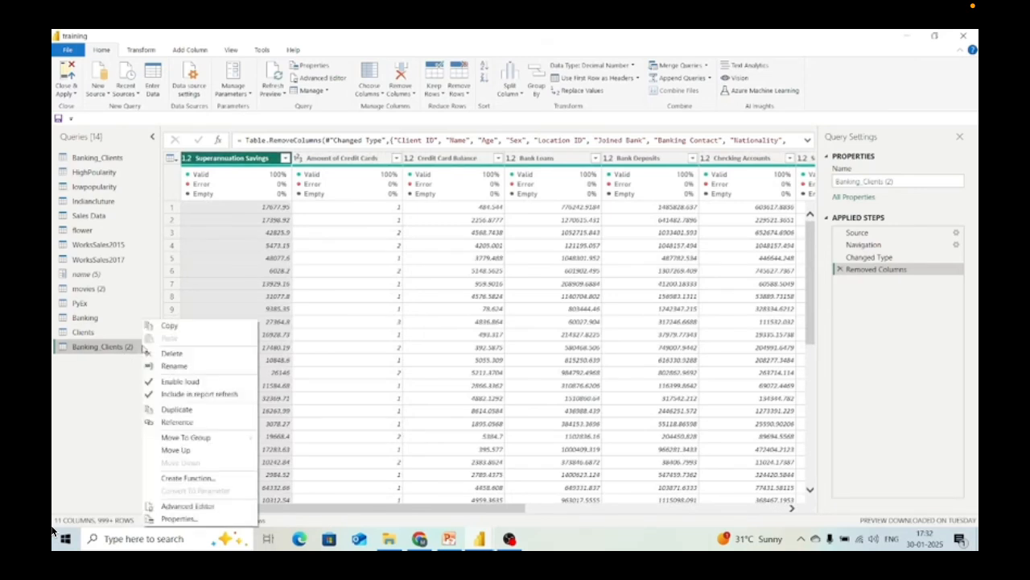
click(173, 366)
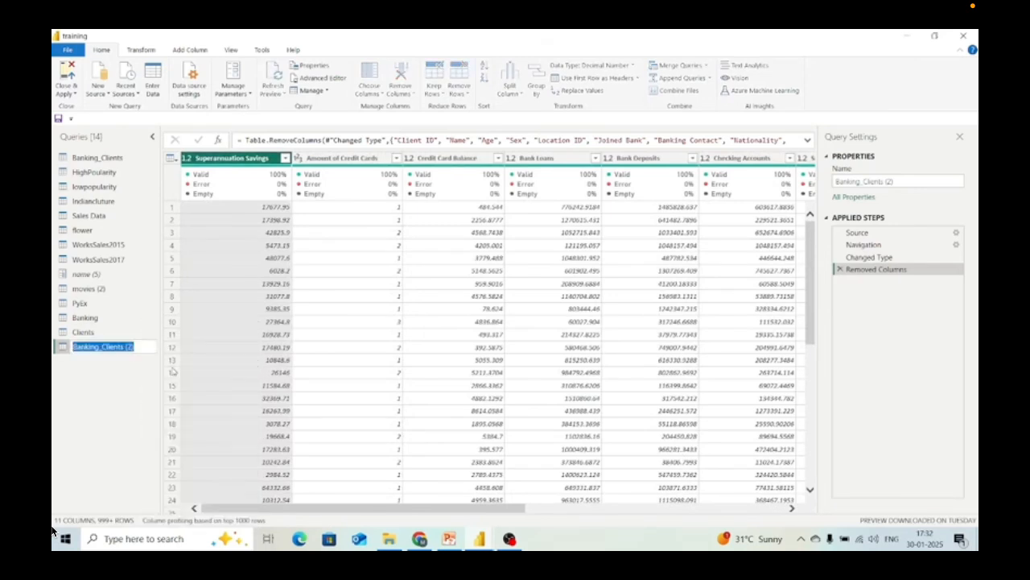
key(BackSpace)
text(Incom)
key(Return)
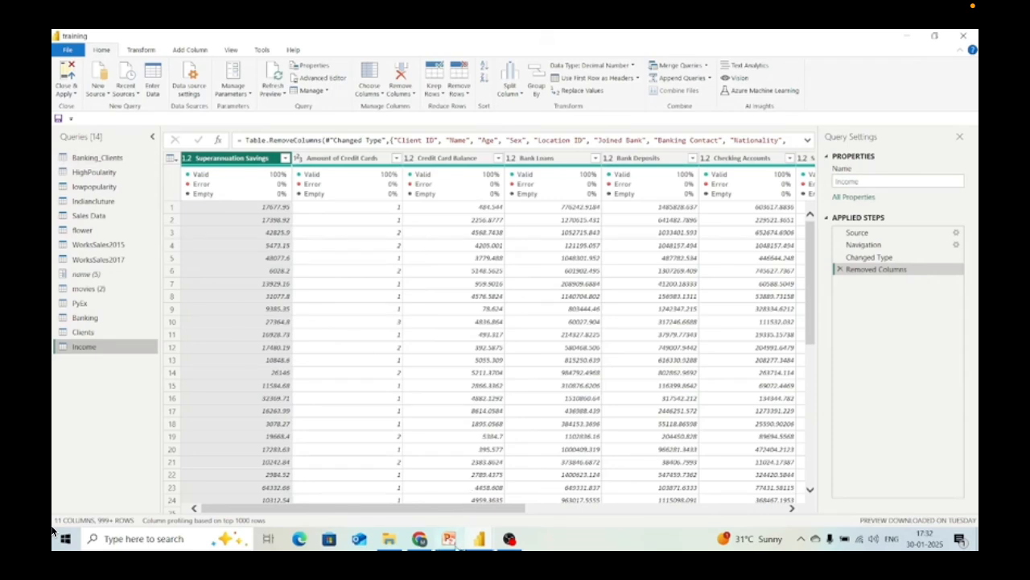
click(451, 540)
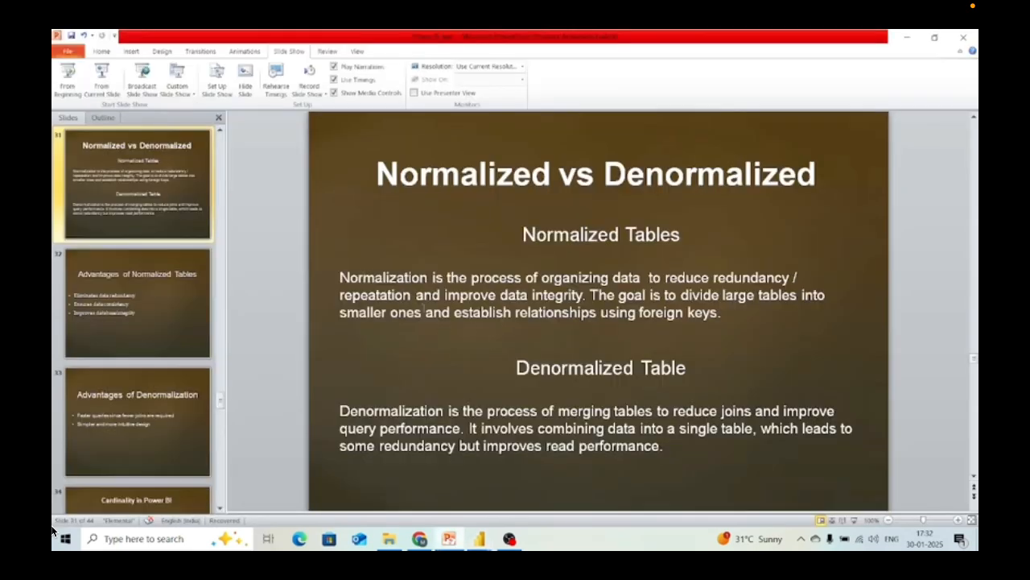